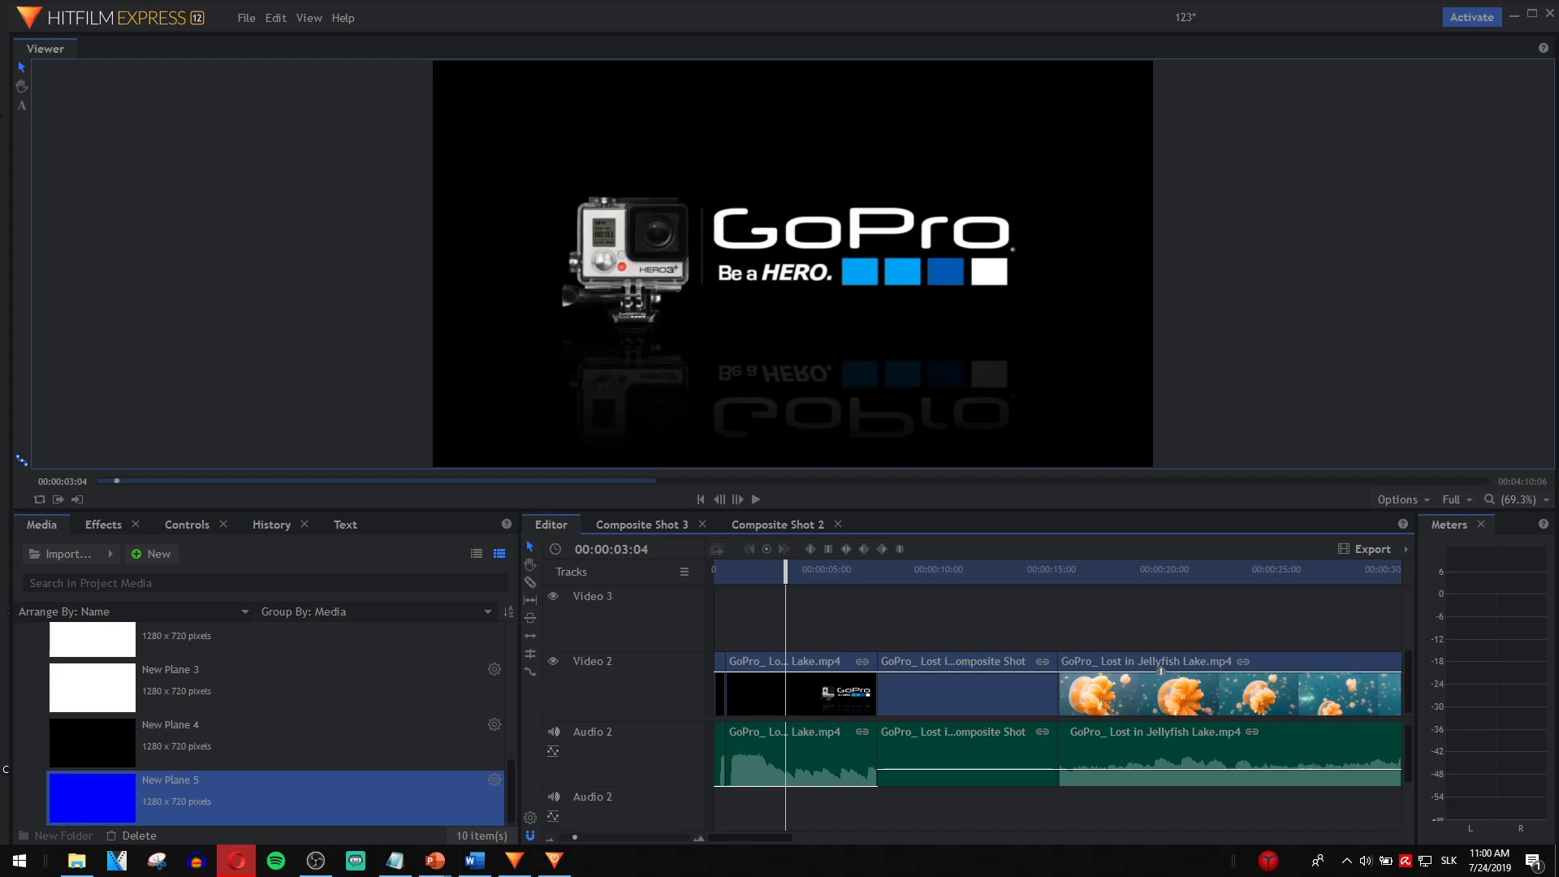
Step: Queue the Editor timeline's full contents for export from the File menu
click(244, 21)
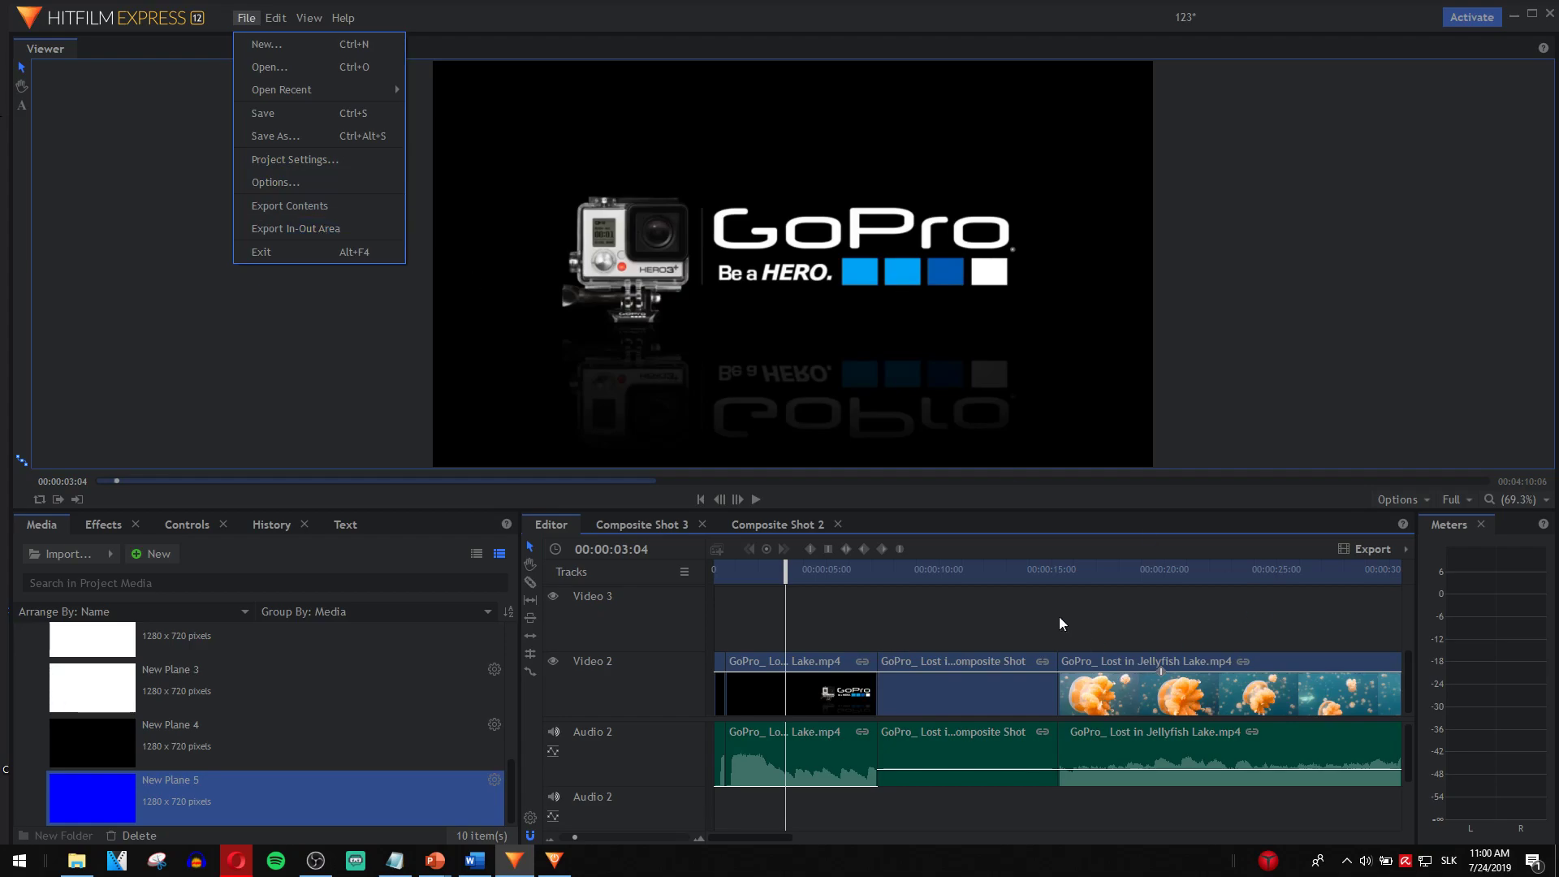
Step: Confirm adding the timeline and switch to the Export screen, widening the Duration column
click(337, 210)
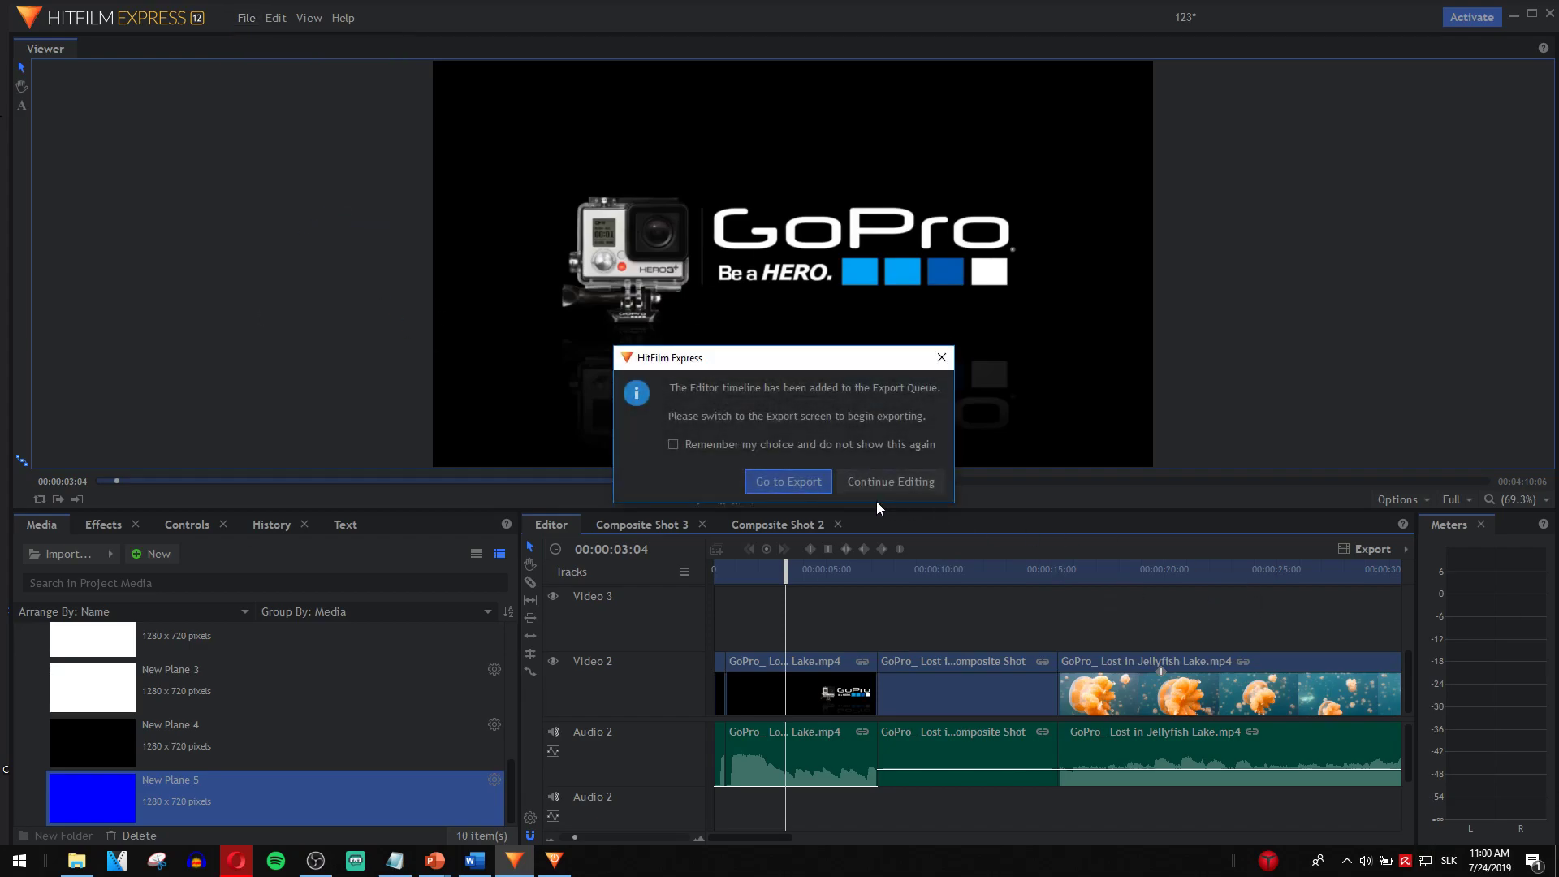
click(779, 489)
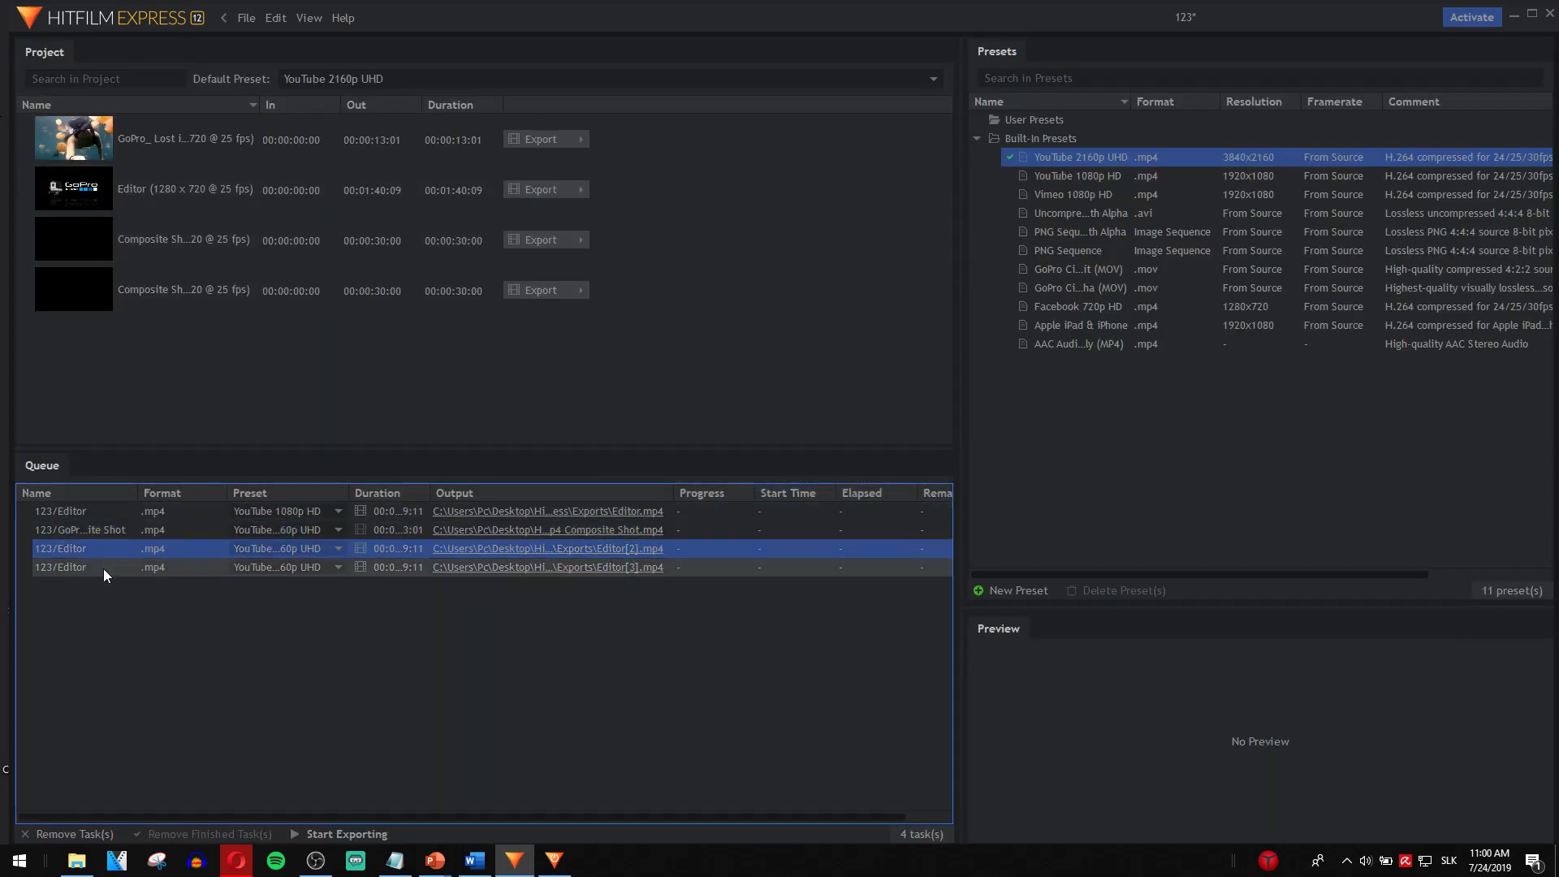
drag(433, 493, 490, 492)
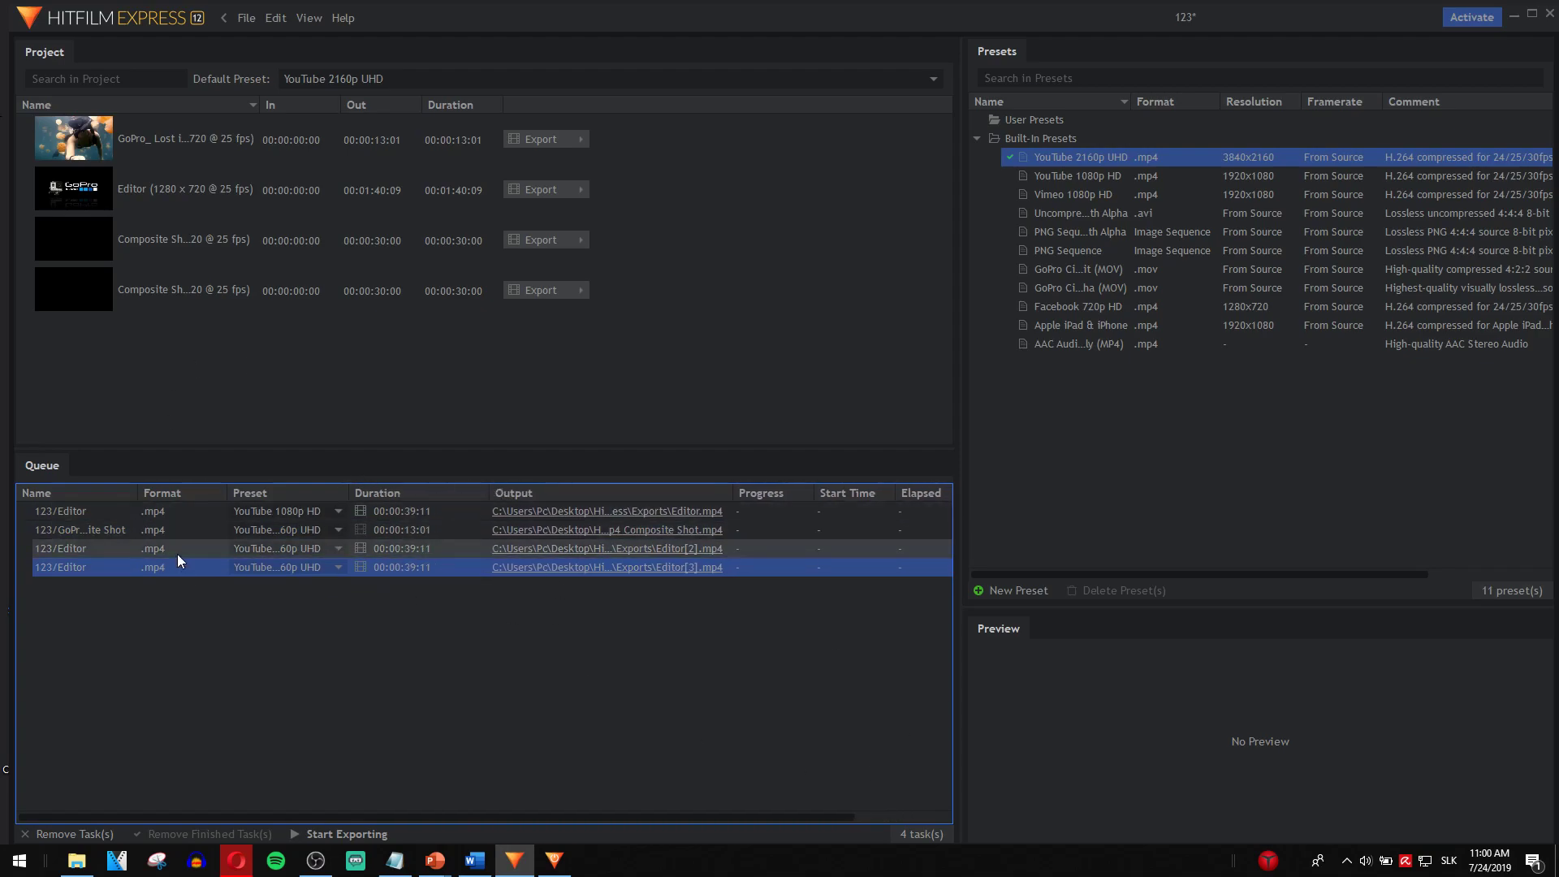
Step: Delete all four old tasks from the export queue, confirming each removal
key(Delete)
click(905, 481)
click(207, 550)
key(Delete)
key(Return)
click(138, 528)
key(Delete)
key(Return)
key(Delete)
key(Return)
Step: Browse the project list, selecting the GoPro clip and then the Editor timeline
click(284, 199)
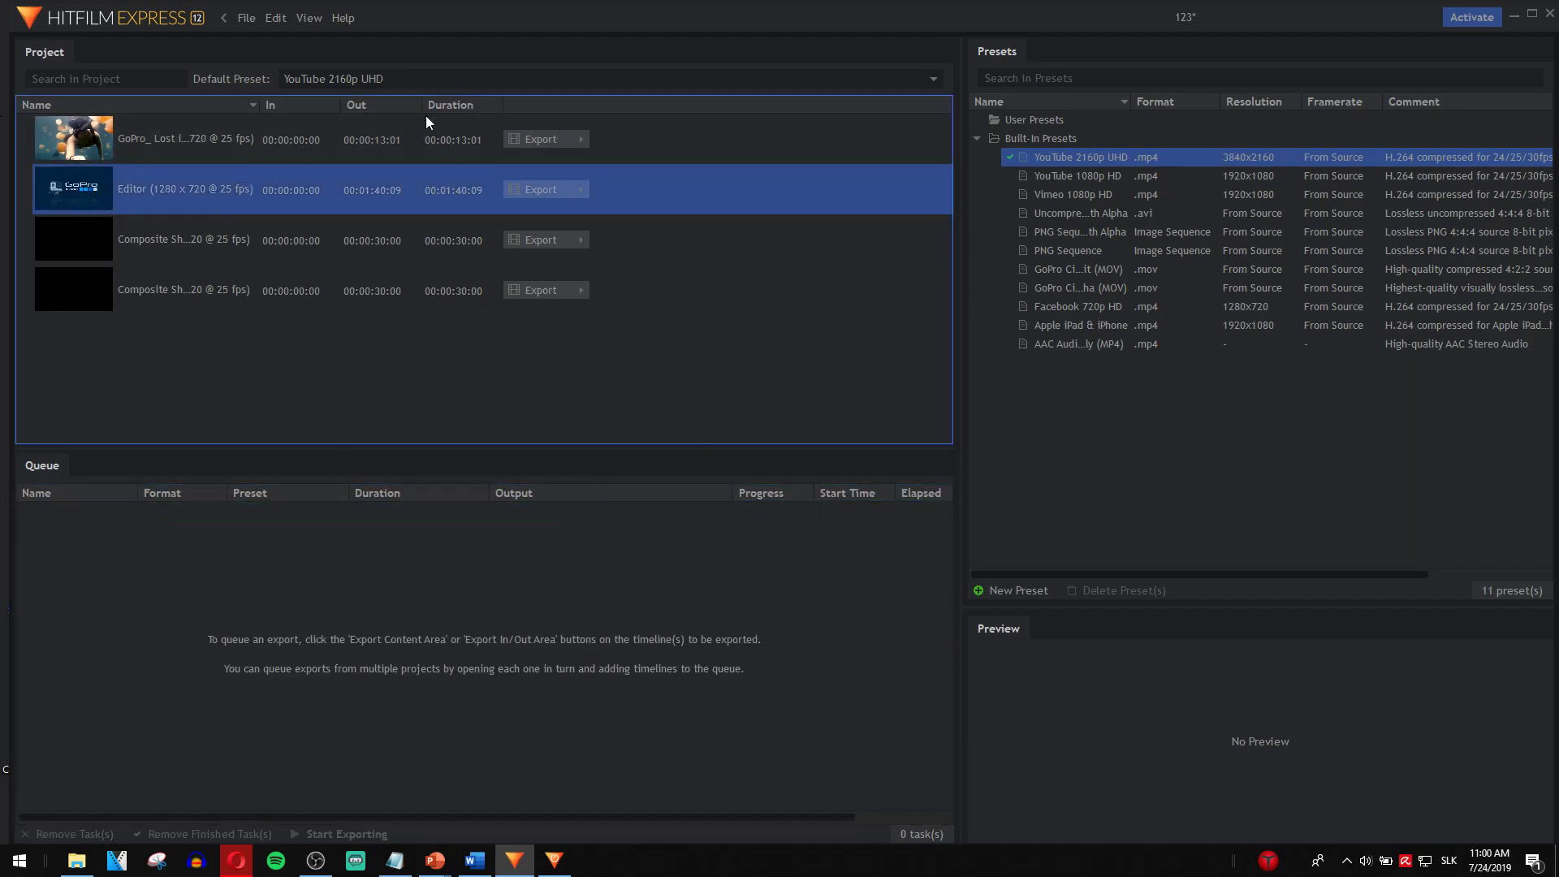
drag(255, 195, 260, 140)
click(372, 207)
click(269, 150)
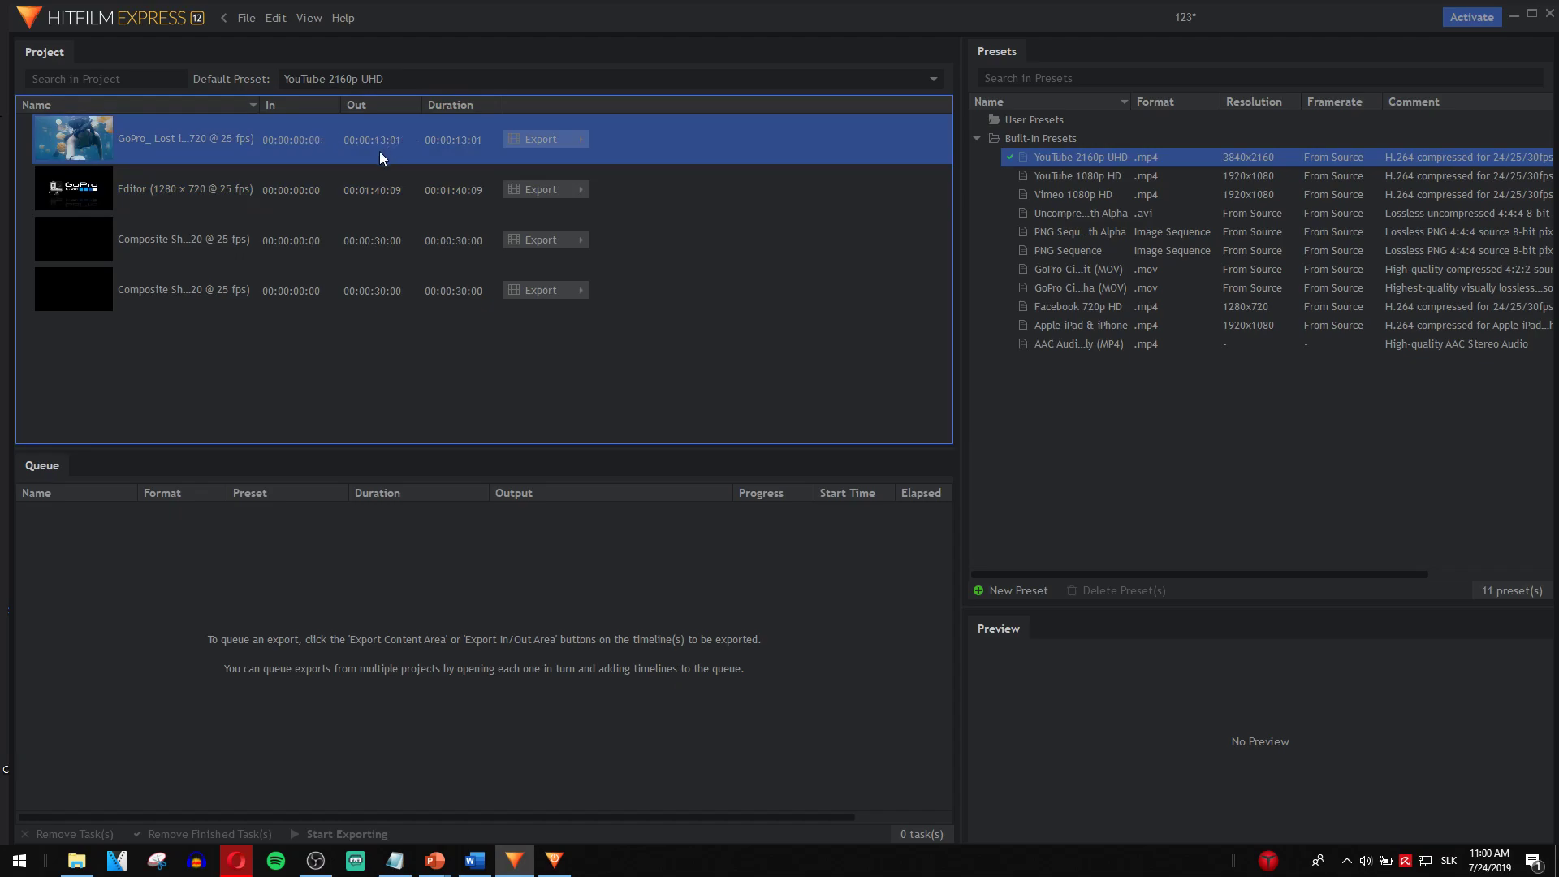
click(304, 166)
click(182, 205)
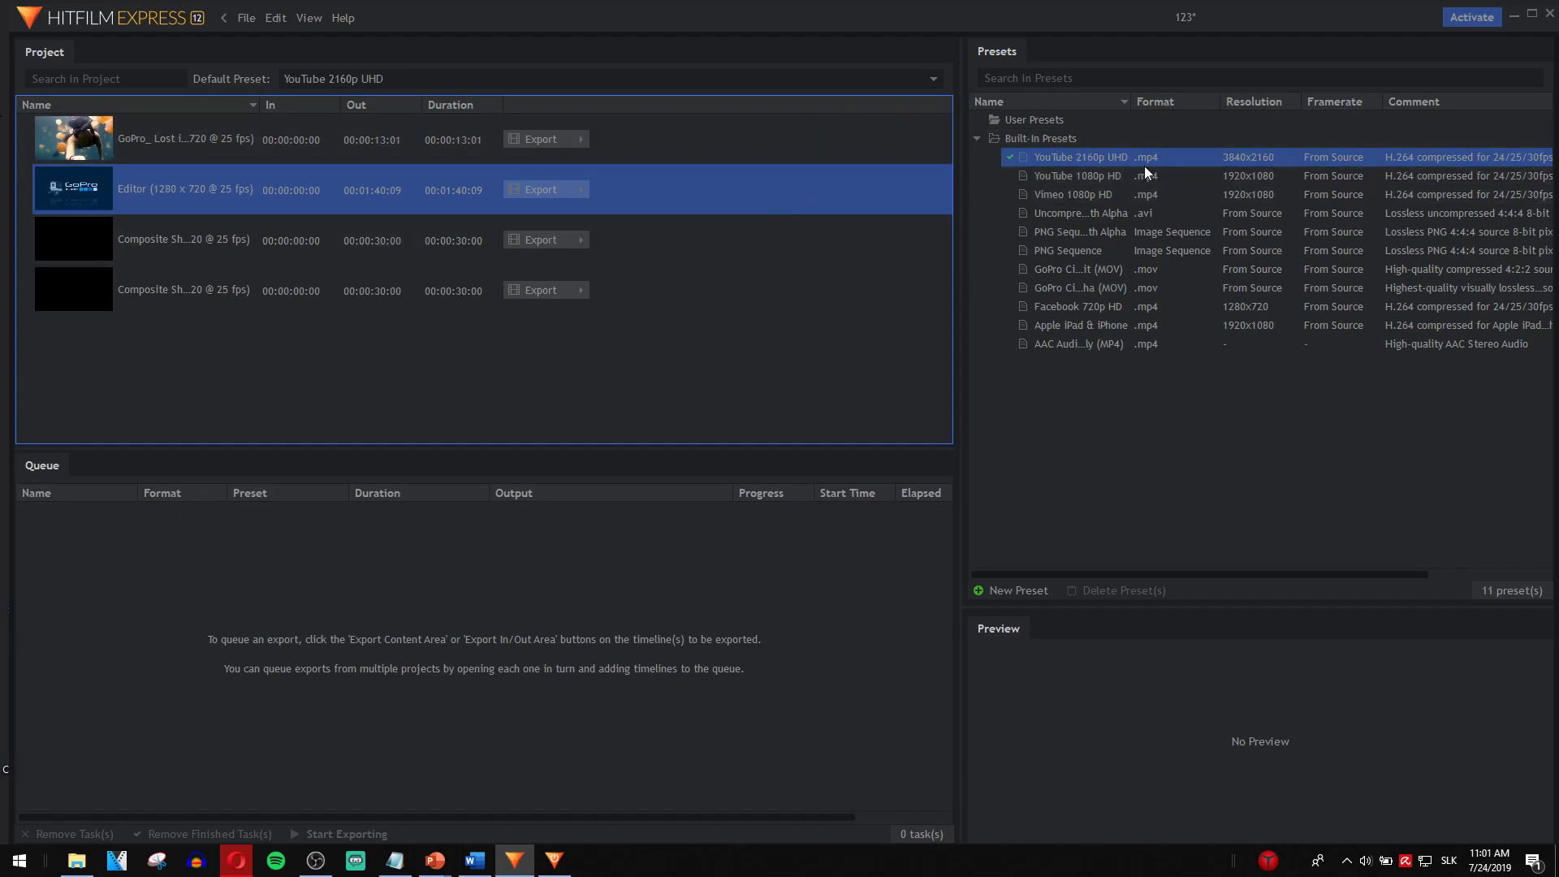
Step: Make YouTube 1080p HD the default export preset instead of YouTube 2160p UHD
click(1045, 179)
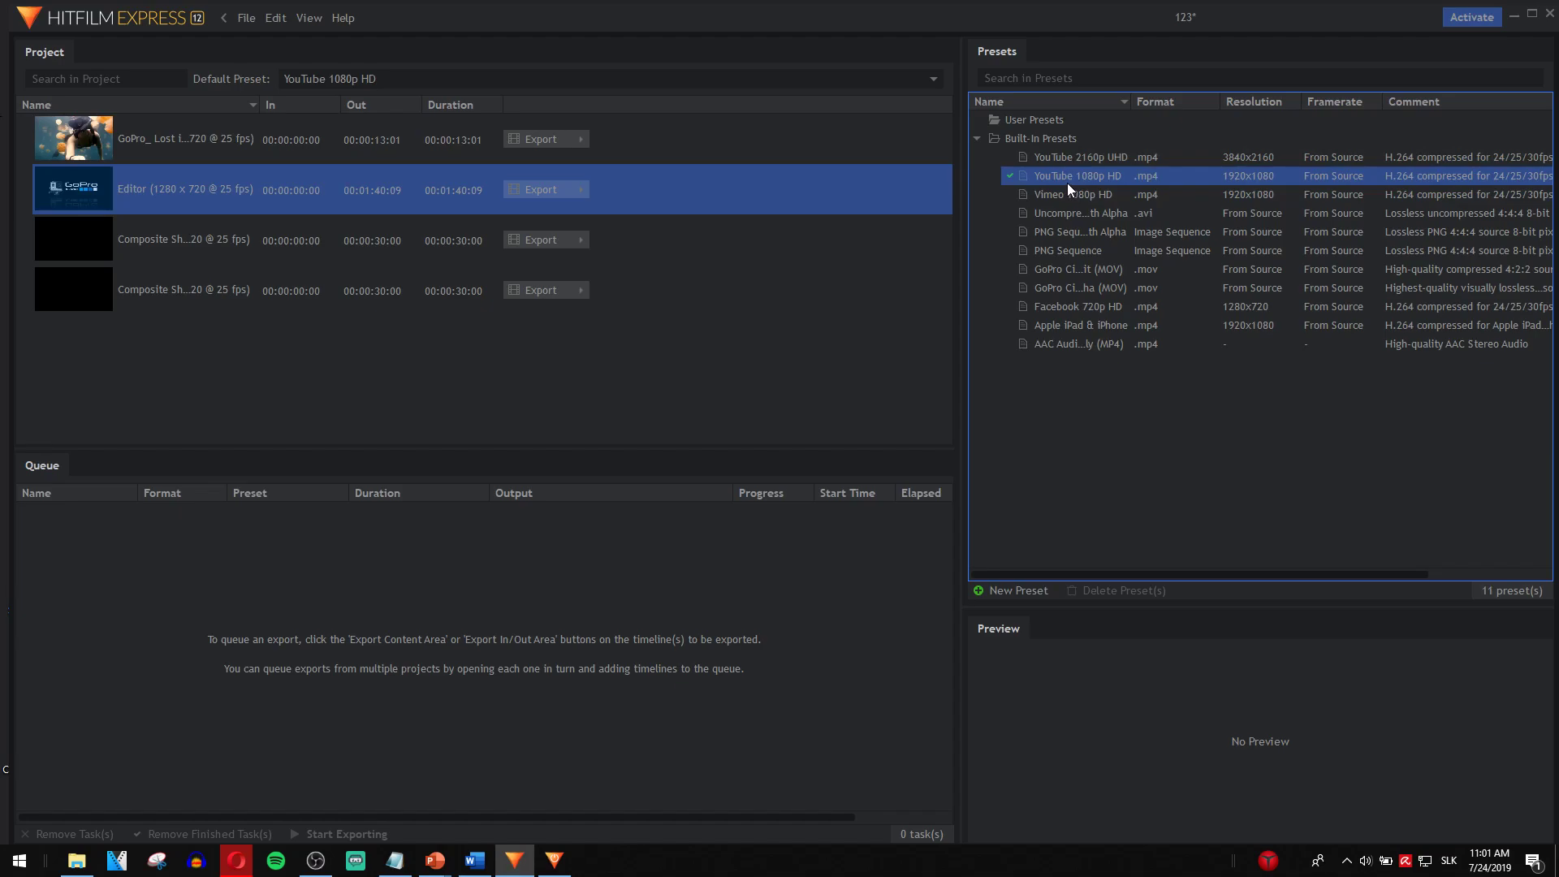
right_click(1065, 185)
right_click(1032, 179)
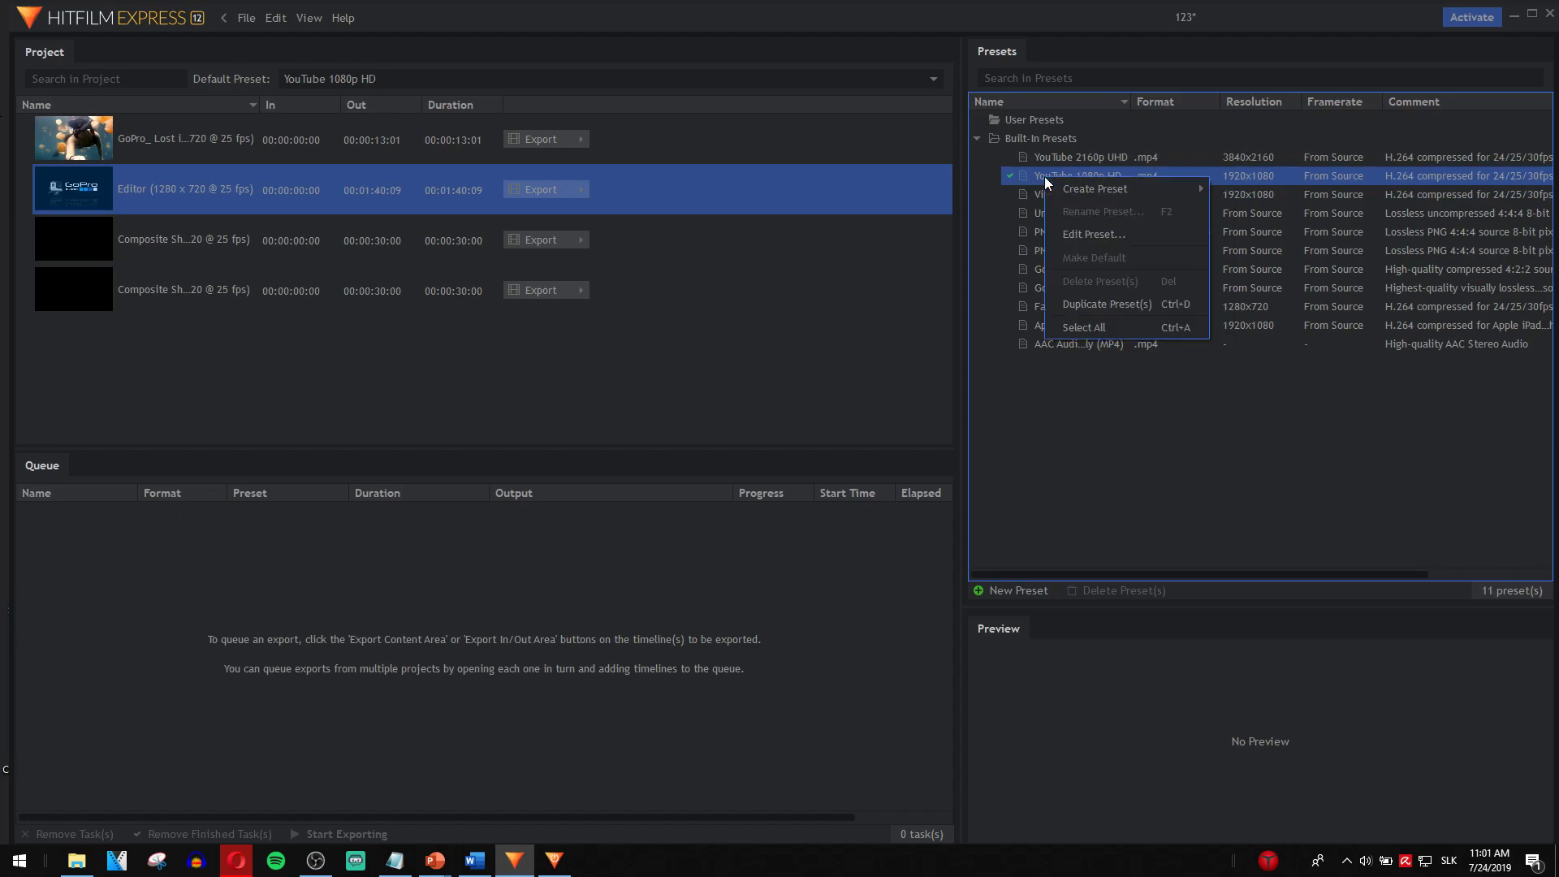
click(1101, 236)
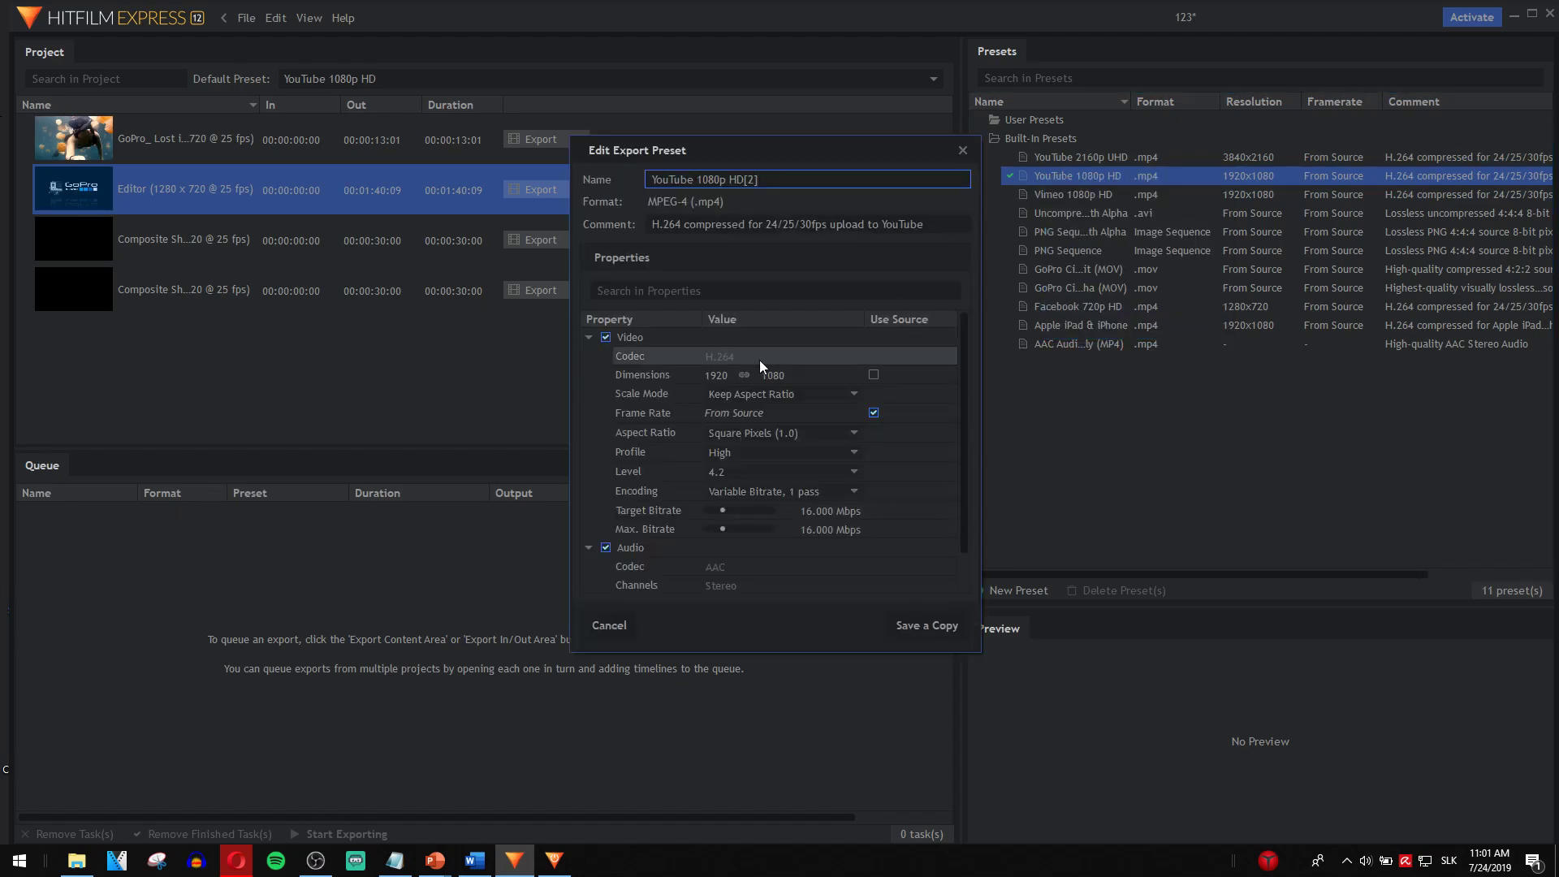
scroll(774, 387, down, 2)
scroll(790, 416, up, 2)
scroll(697, 444, down, 2)
scroll(705, 443, up, 2)
scroll(844, 445, down, 2)
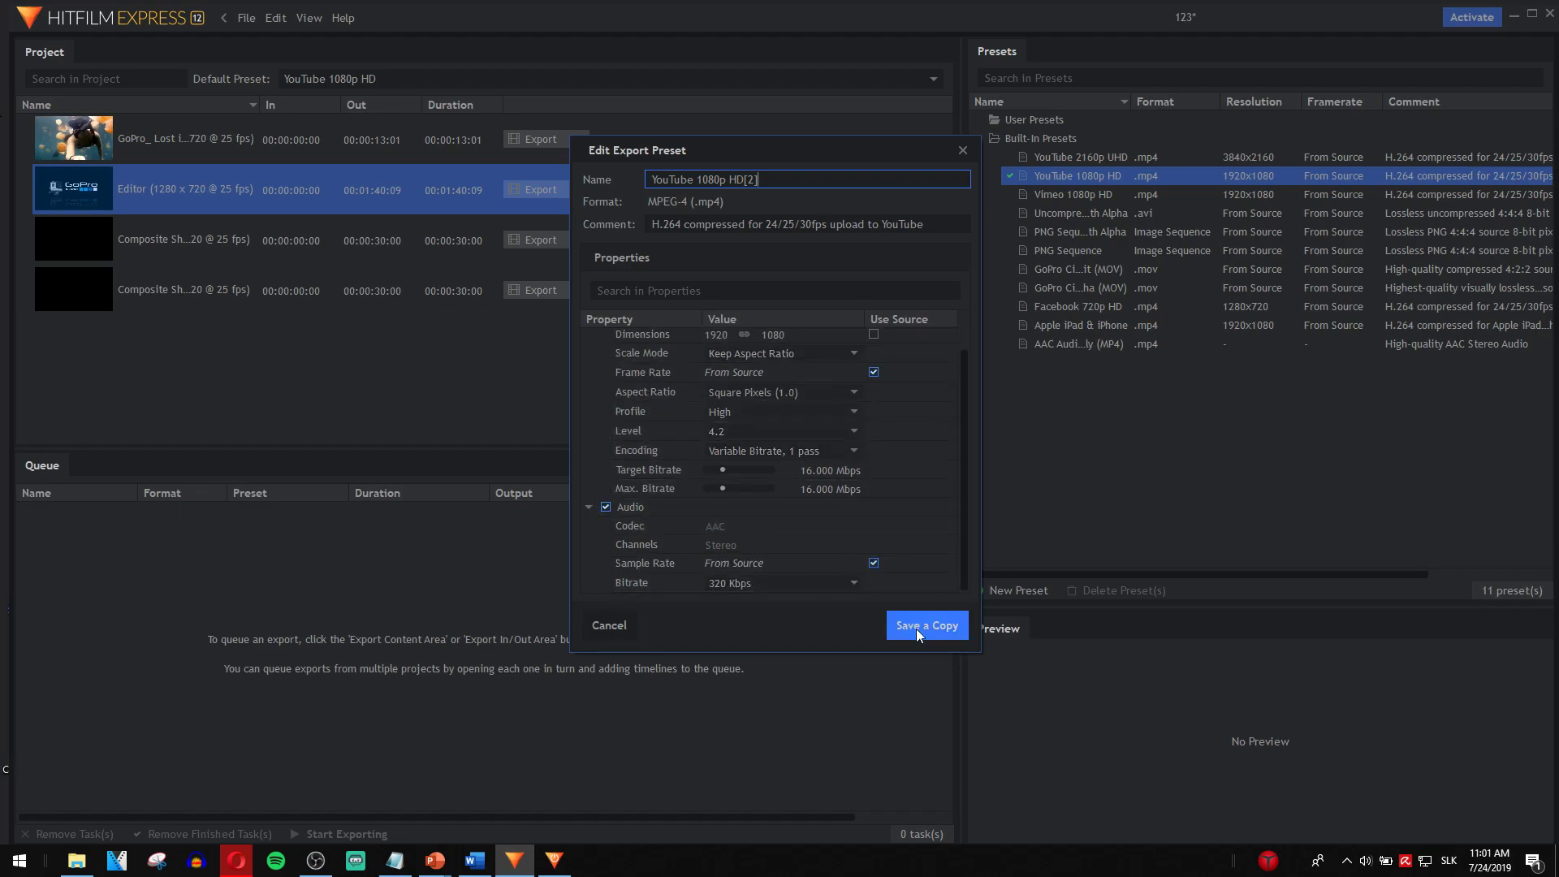
Step: Dismiss the preset settings and queue the Editor timeline's contents with YouTube 1080p HD
click(961, 152)
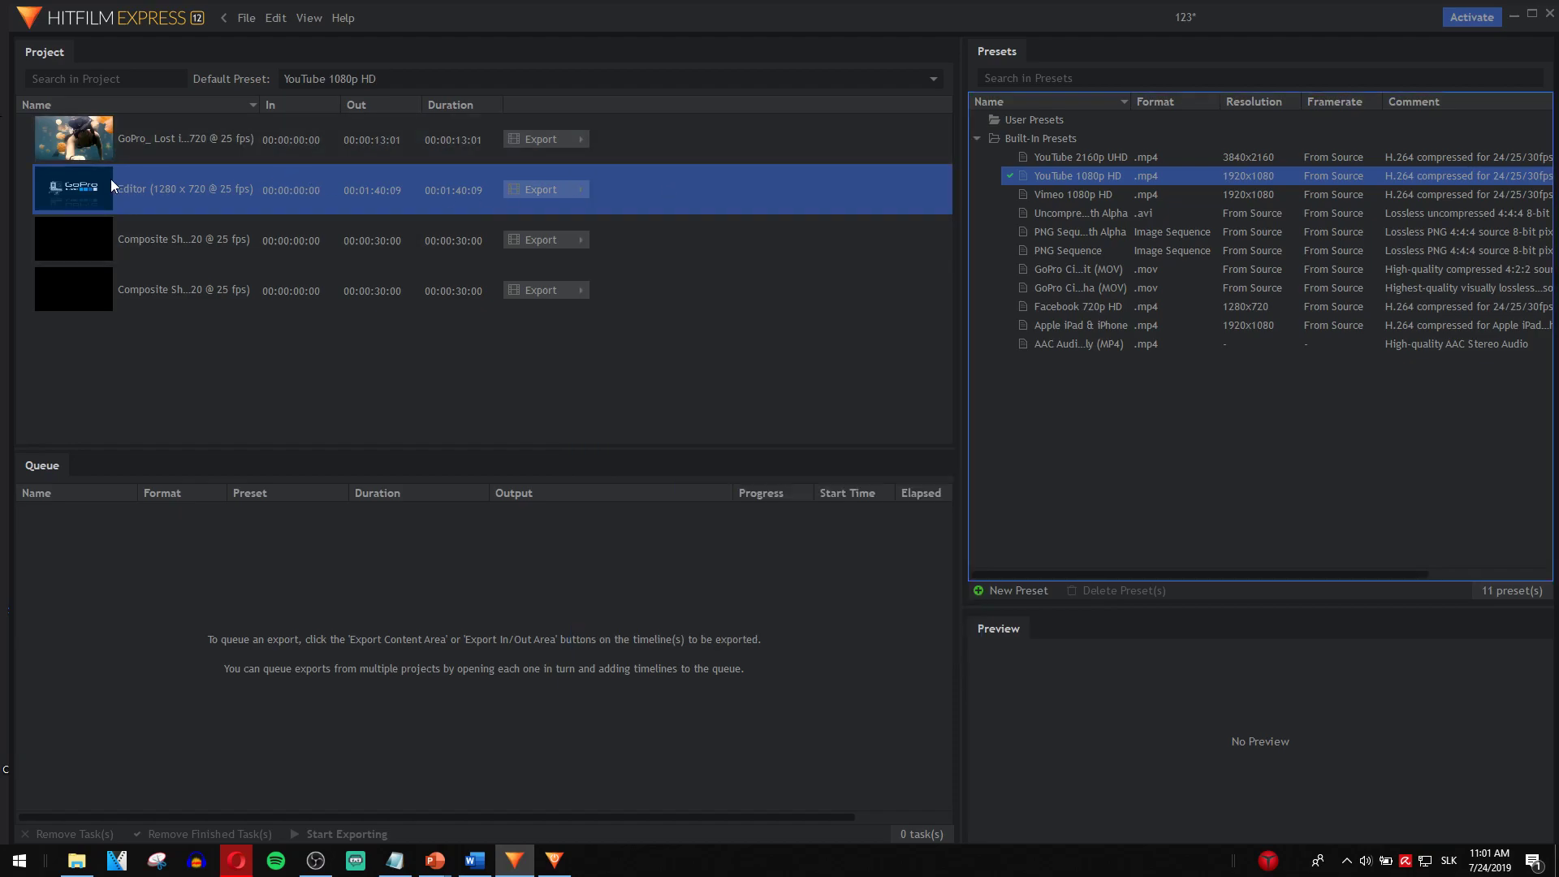
click(540, 188)
click(642, 217)
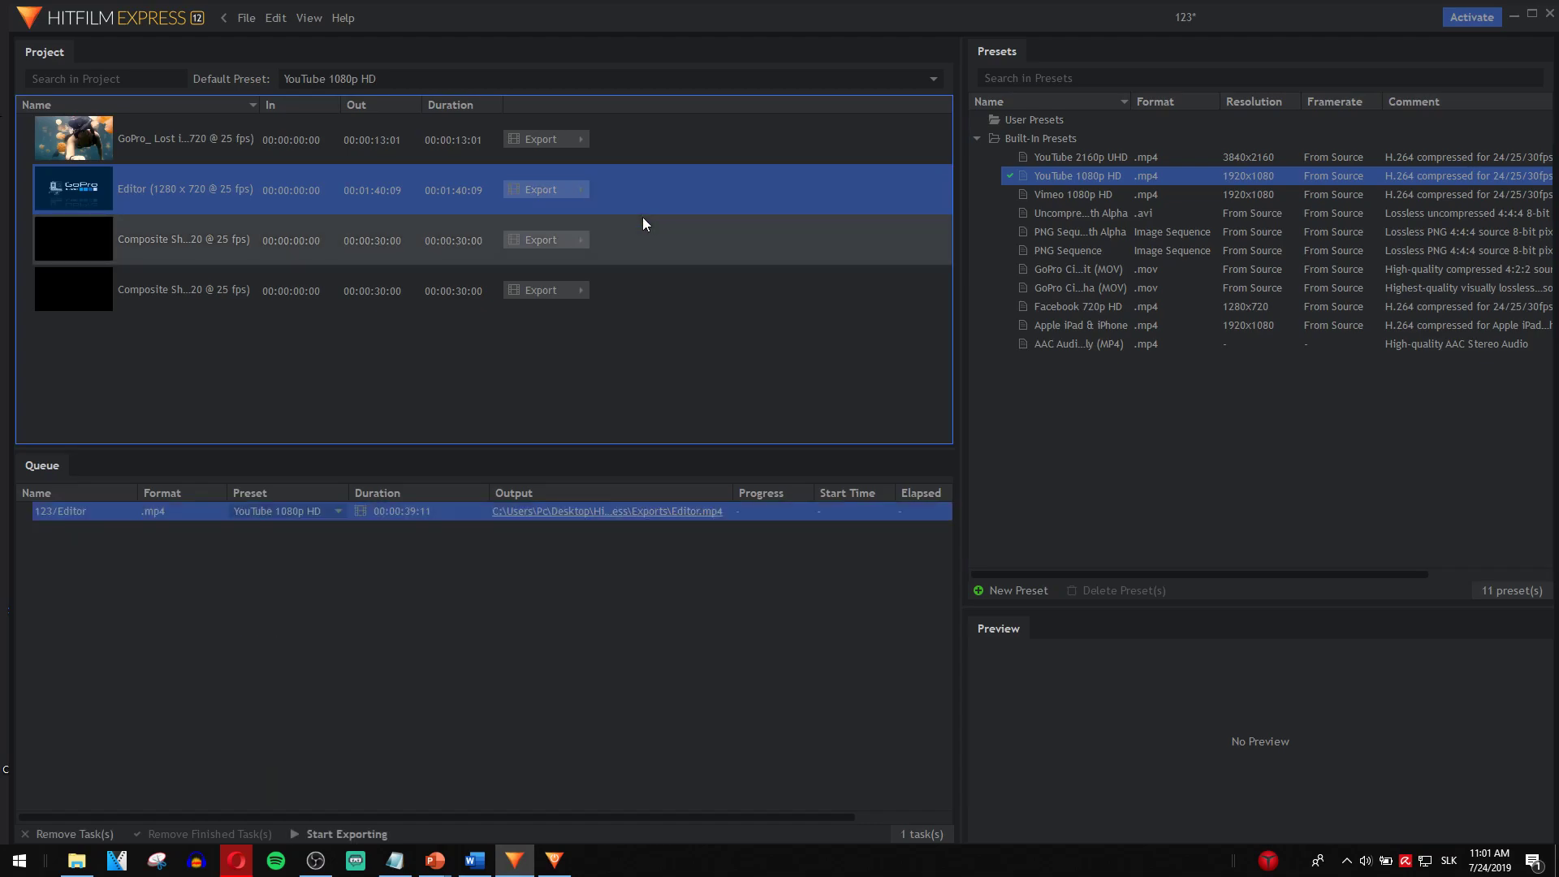
click(443, 560)
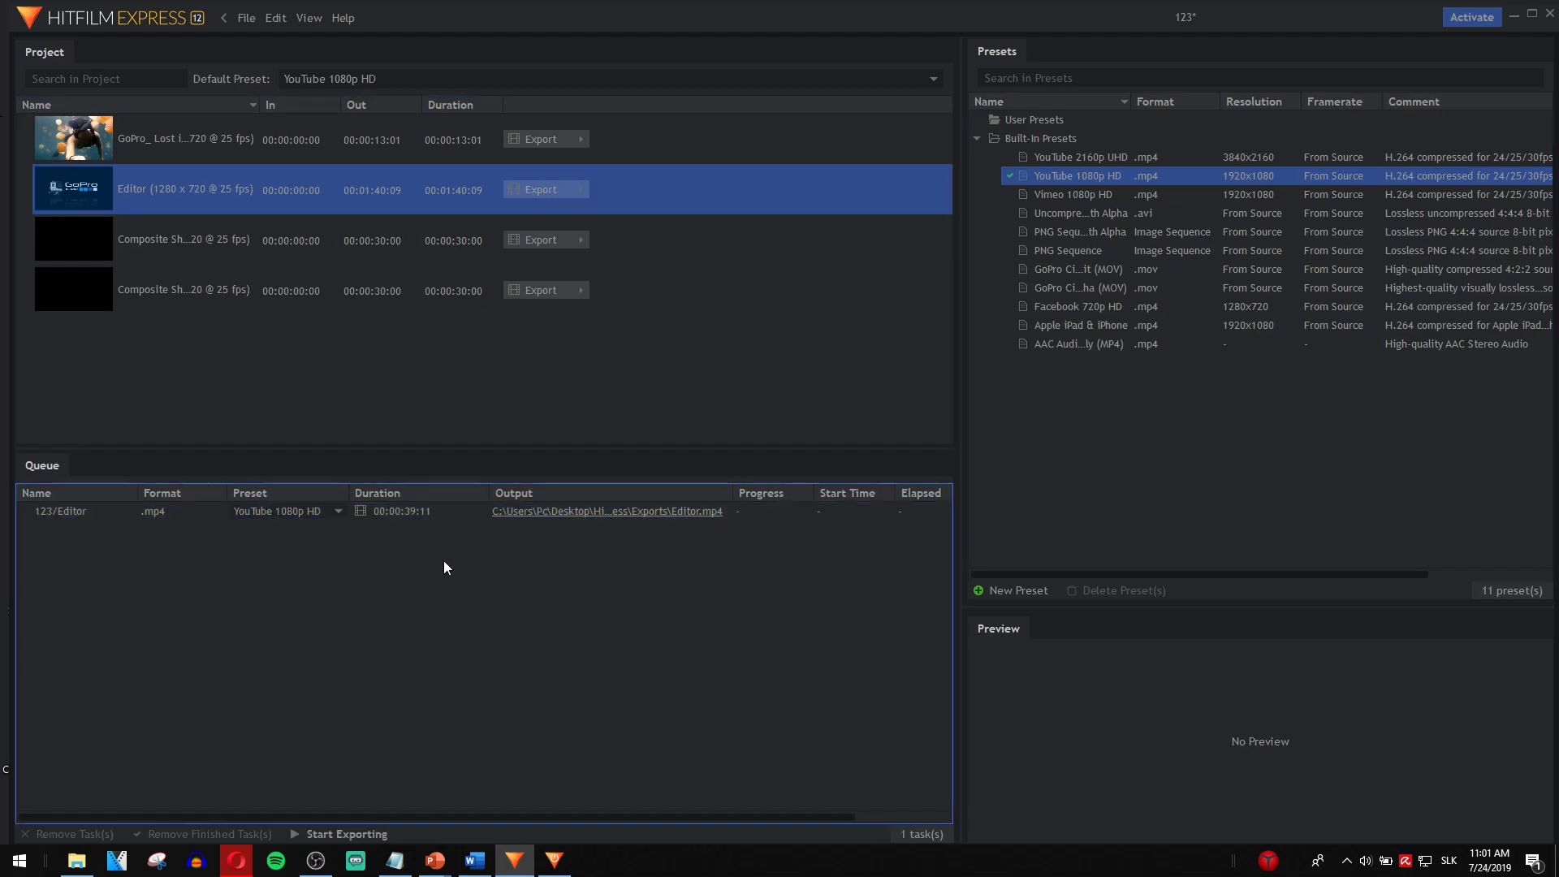
Step: Remove the queued task and re-add the Editor contents as a single 1:40:09 task
click(443, 512)
key(Delete)
key(Return)
click(575, 198)
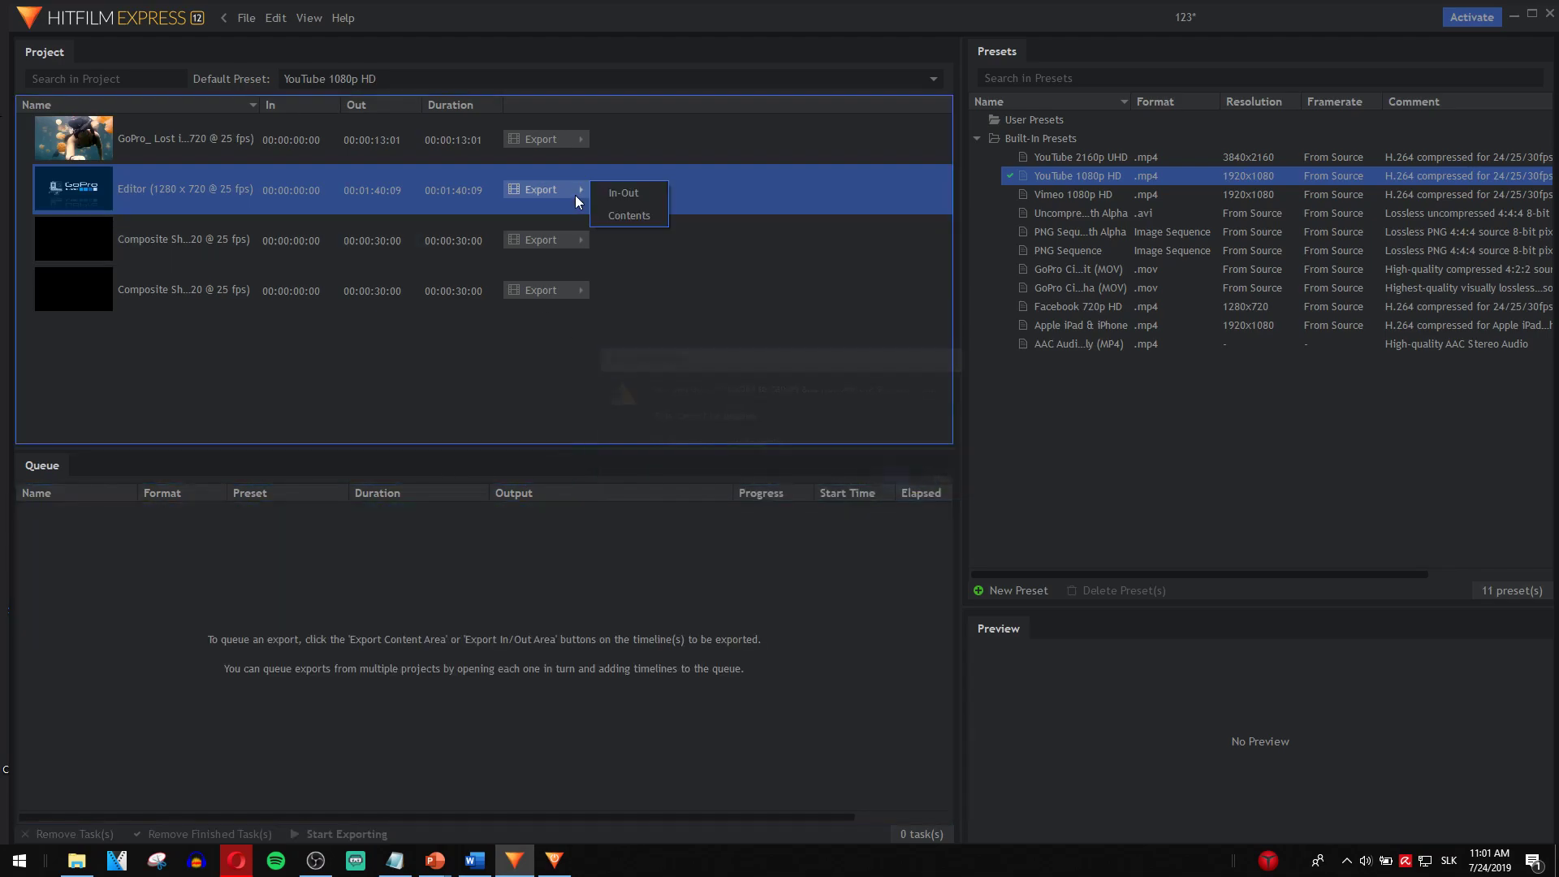
click(613, 205)
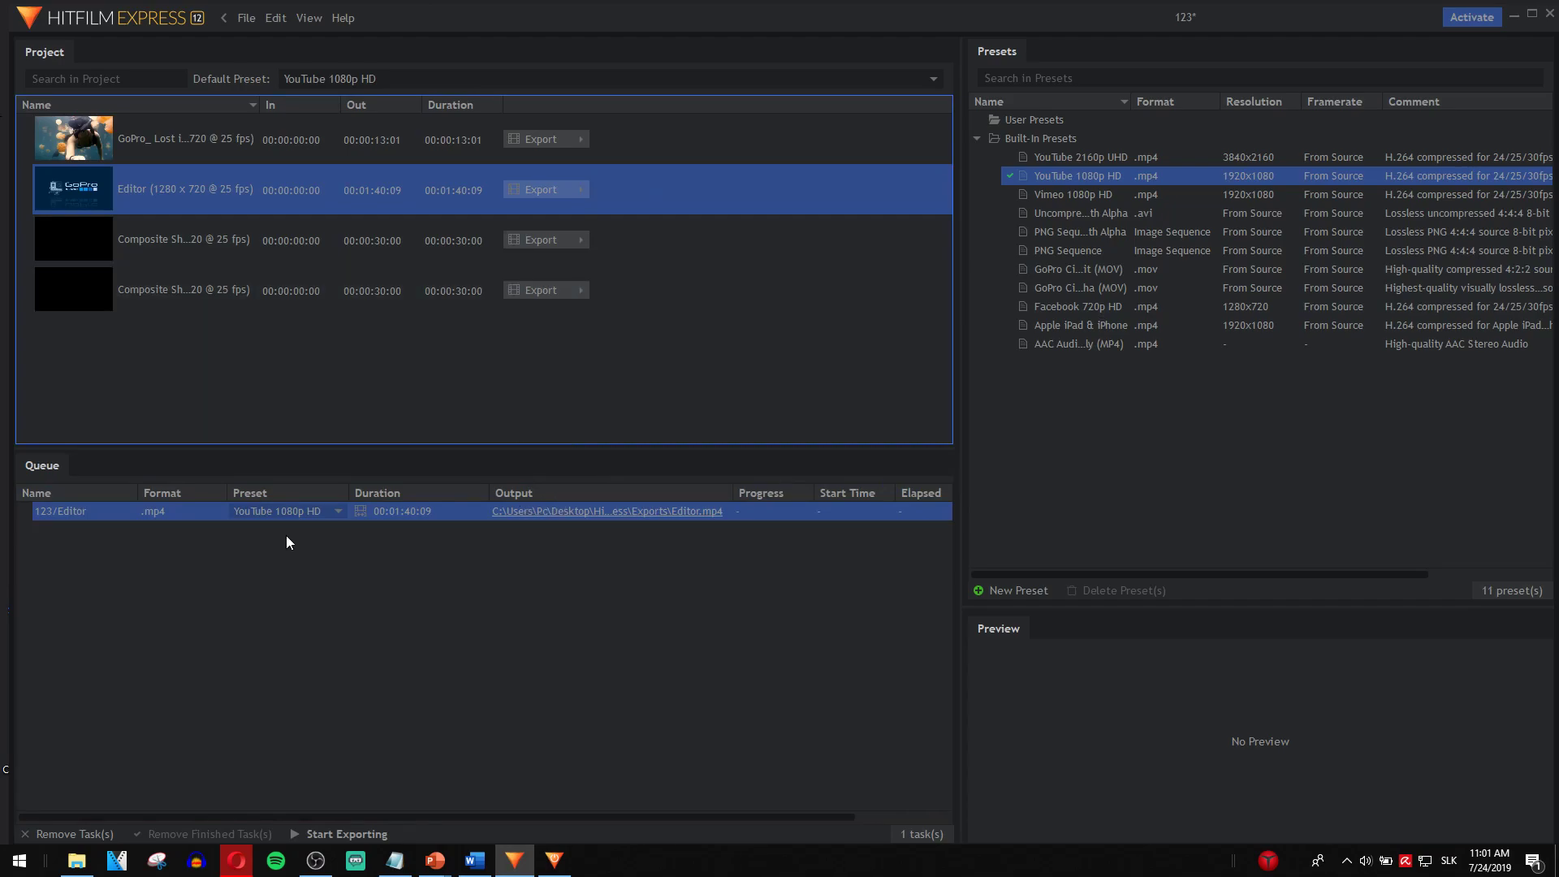
Step: Set the task's output file to Editor.mp4 on the Desktop
click(521, 525)
click(520, 517)
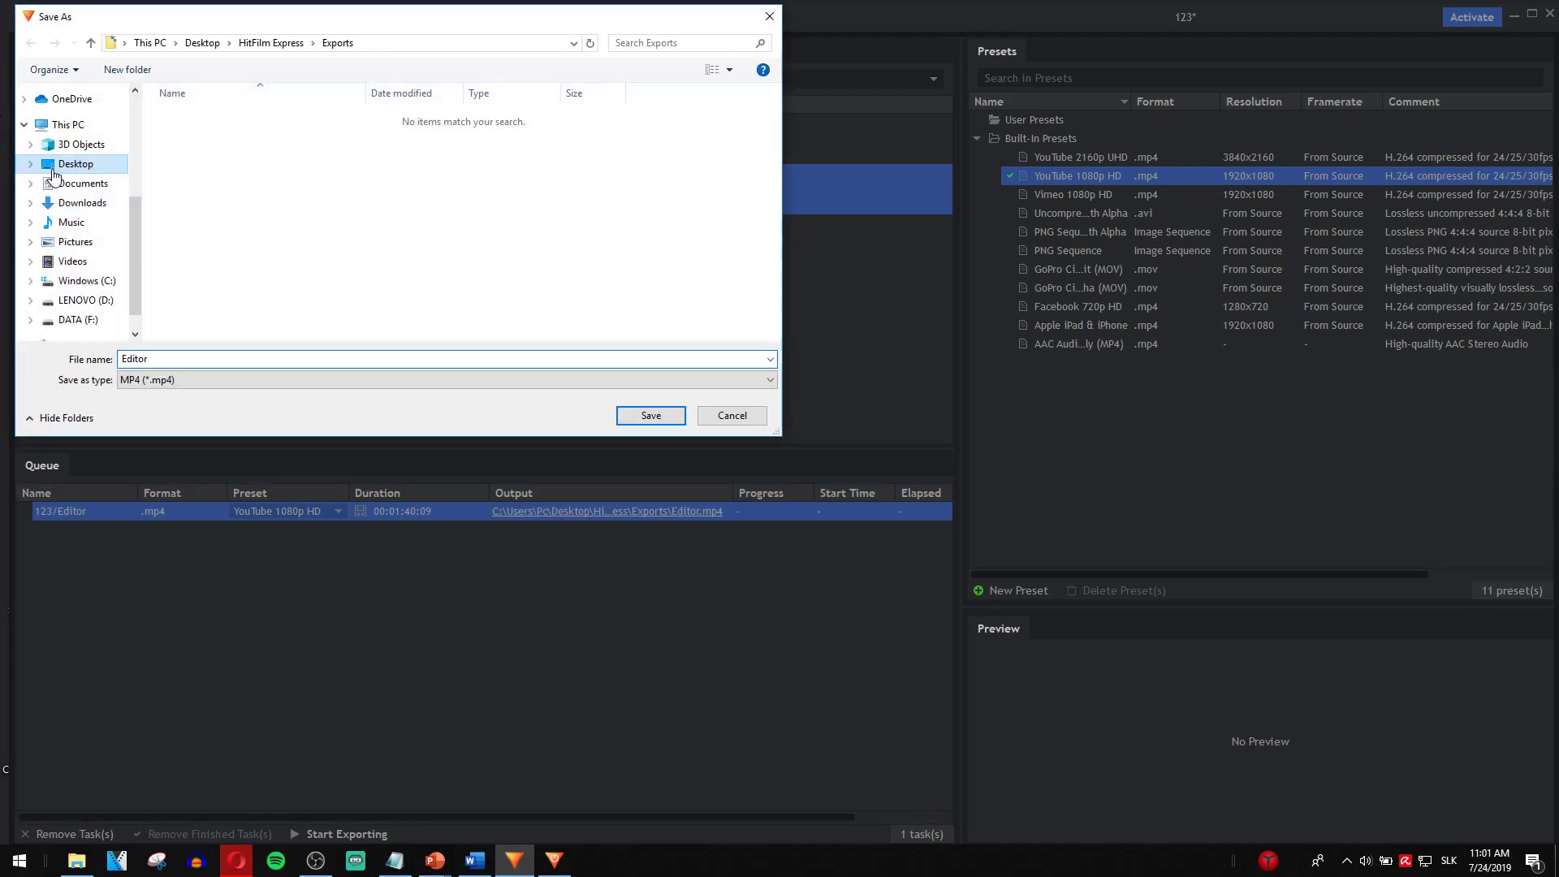
click(70, 165)
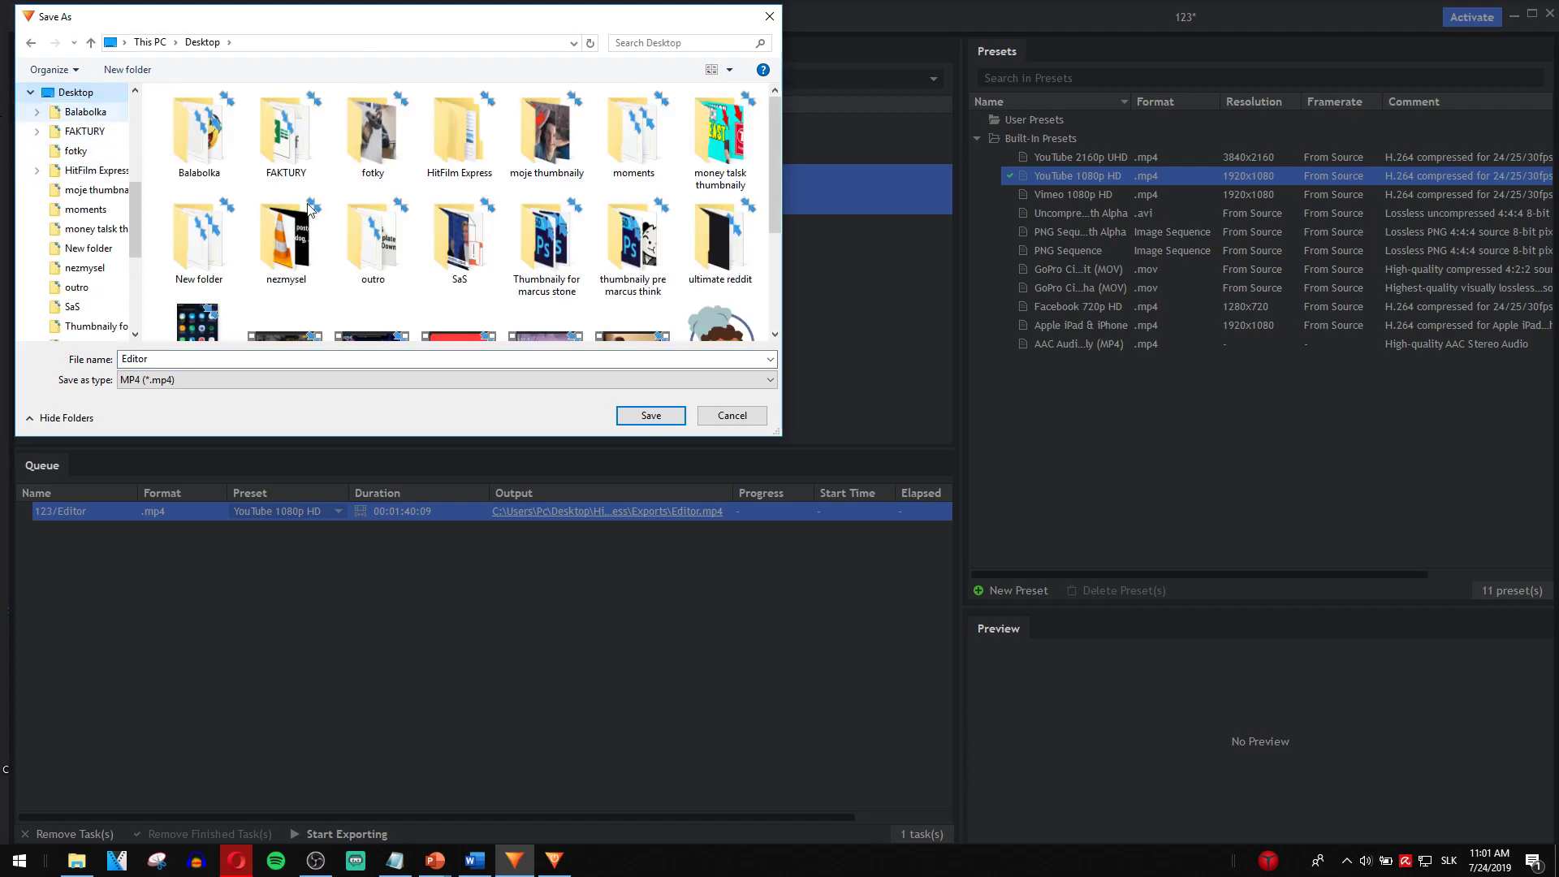
click(653, 416)
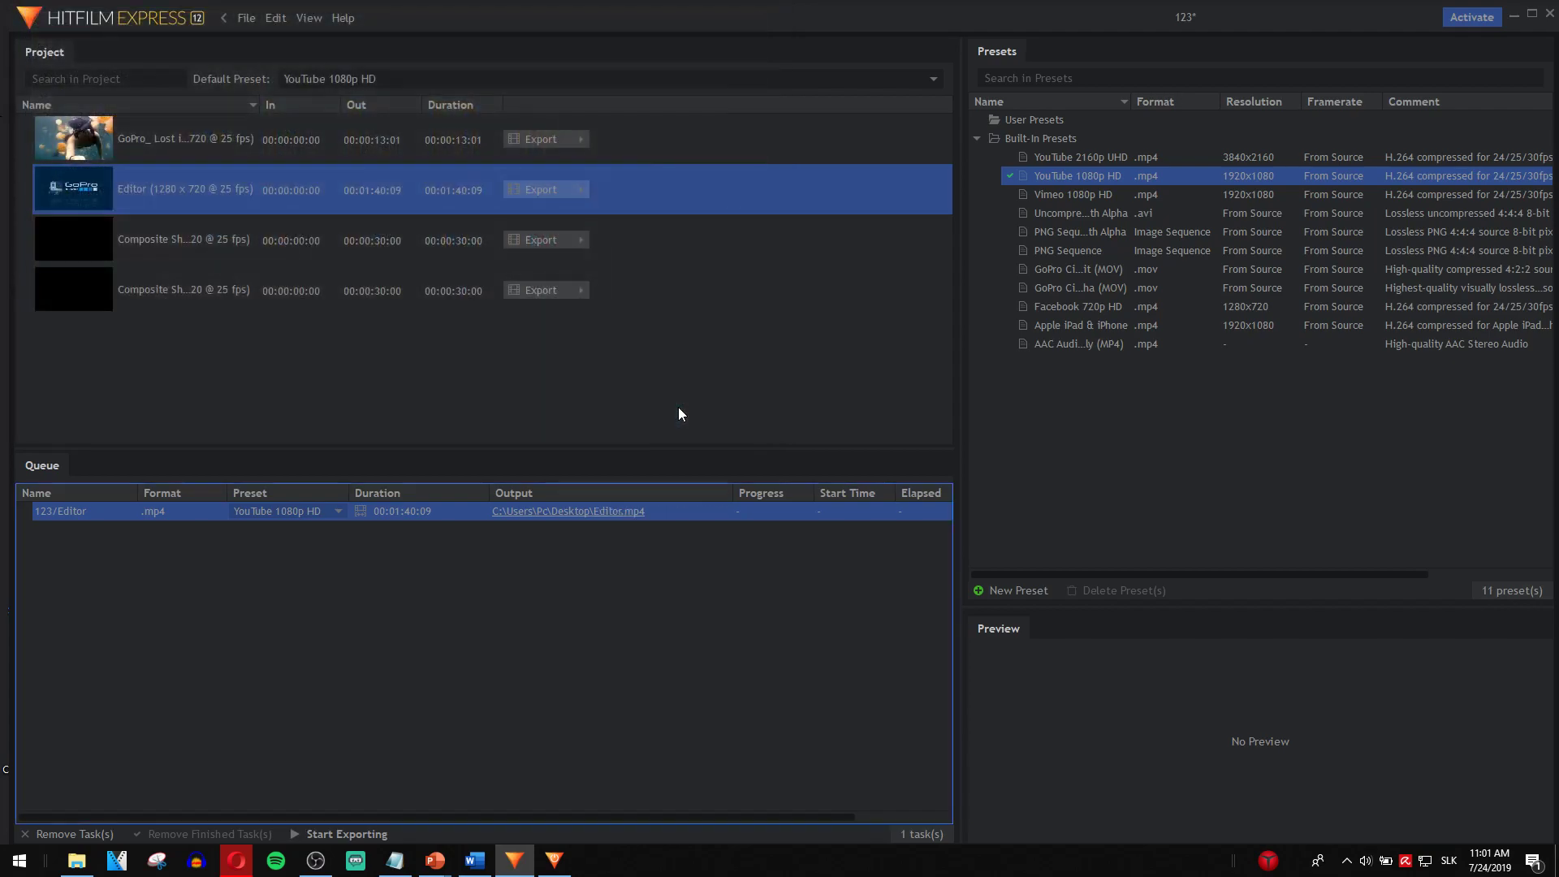
Step: Start exporting the queued Editor task and let it render to completion
click(328, 831)
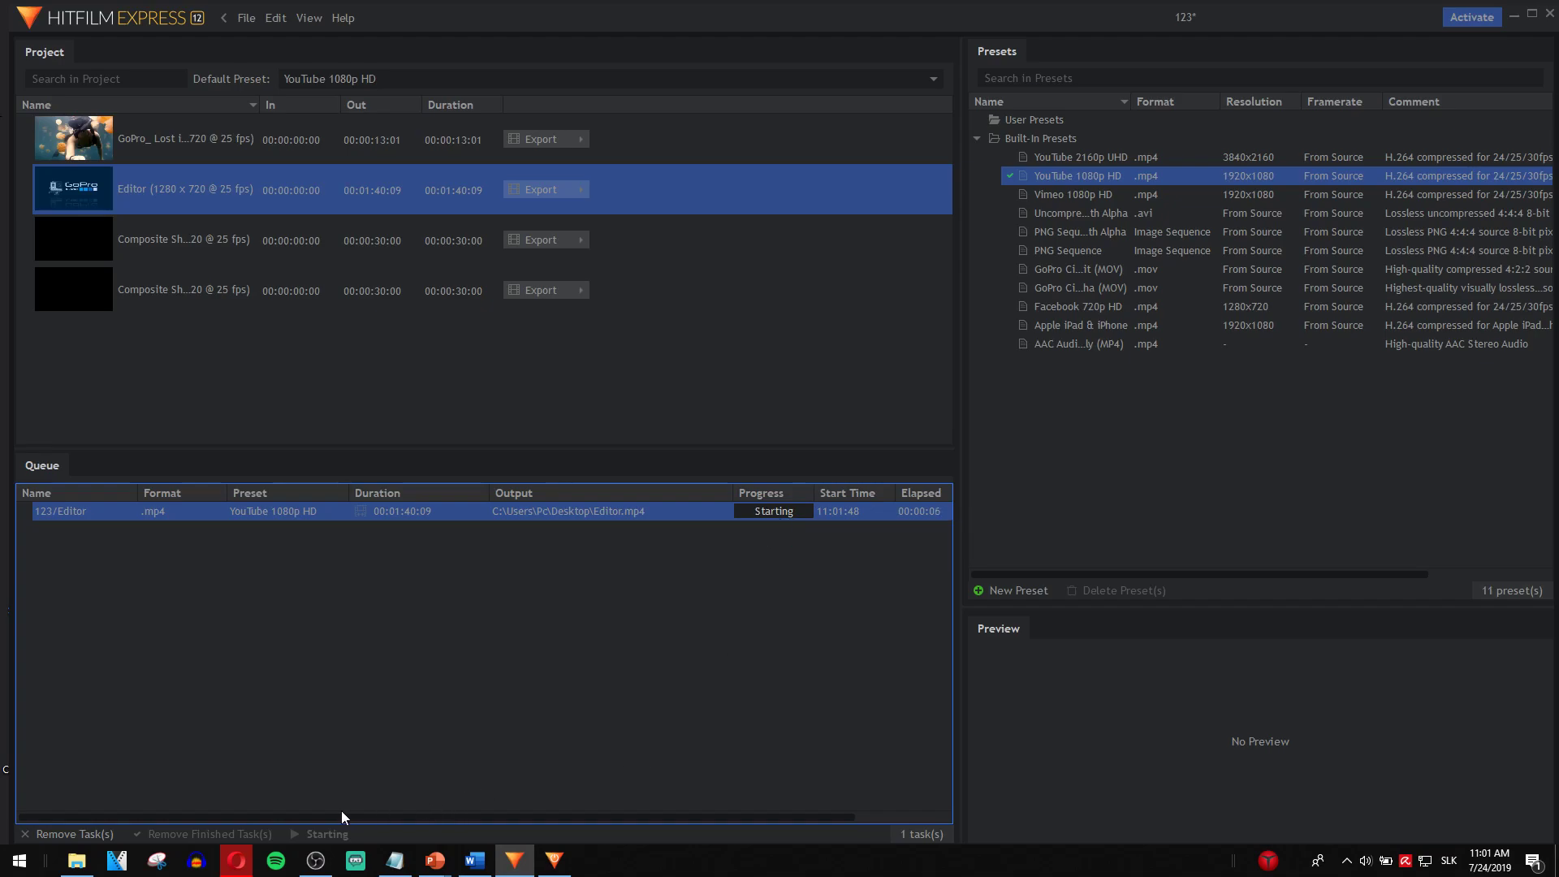
drag(340, 814, 460, 821)
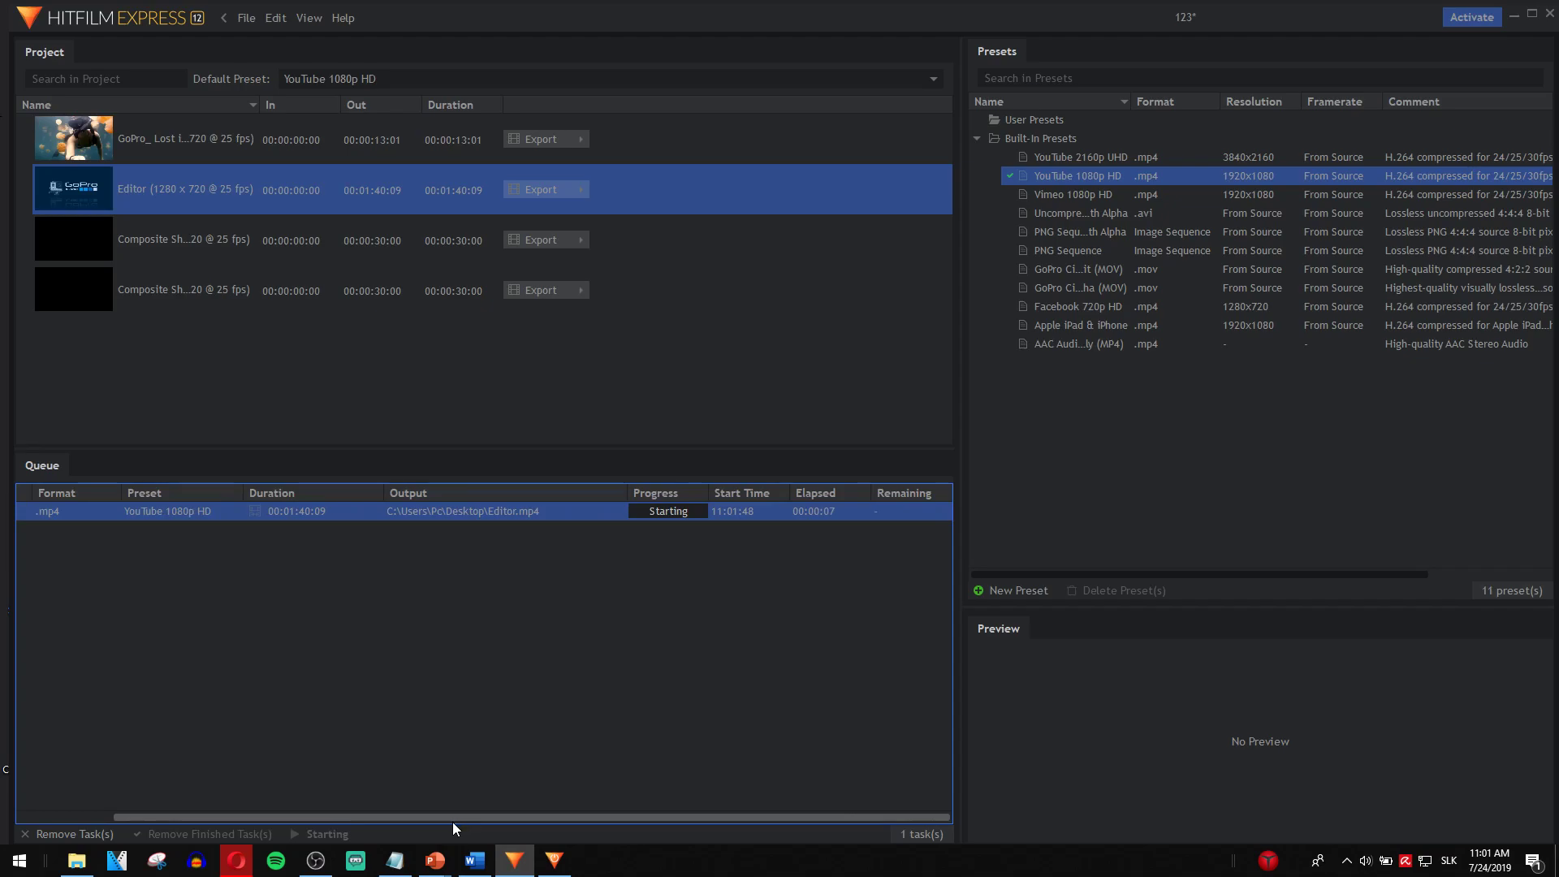
scroll(382, 820, left, 1)
drag(393, 820, 428, 817)
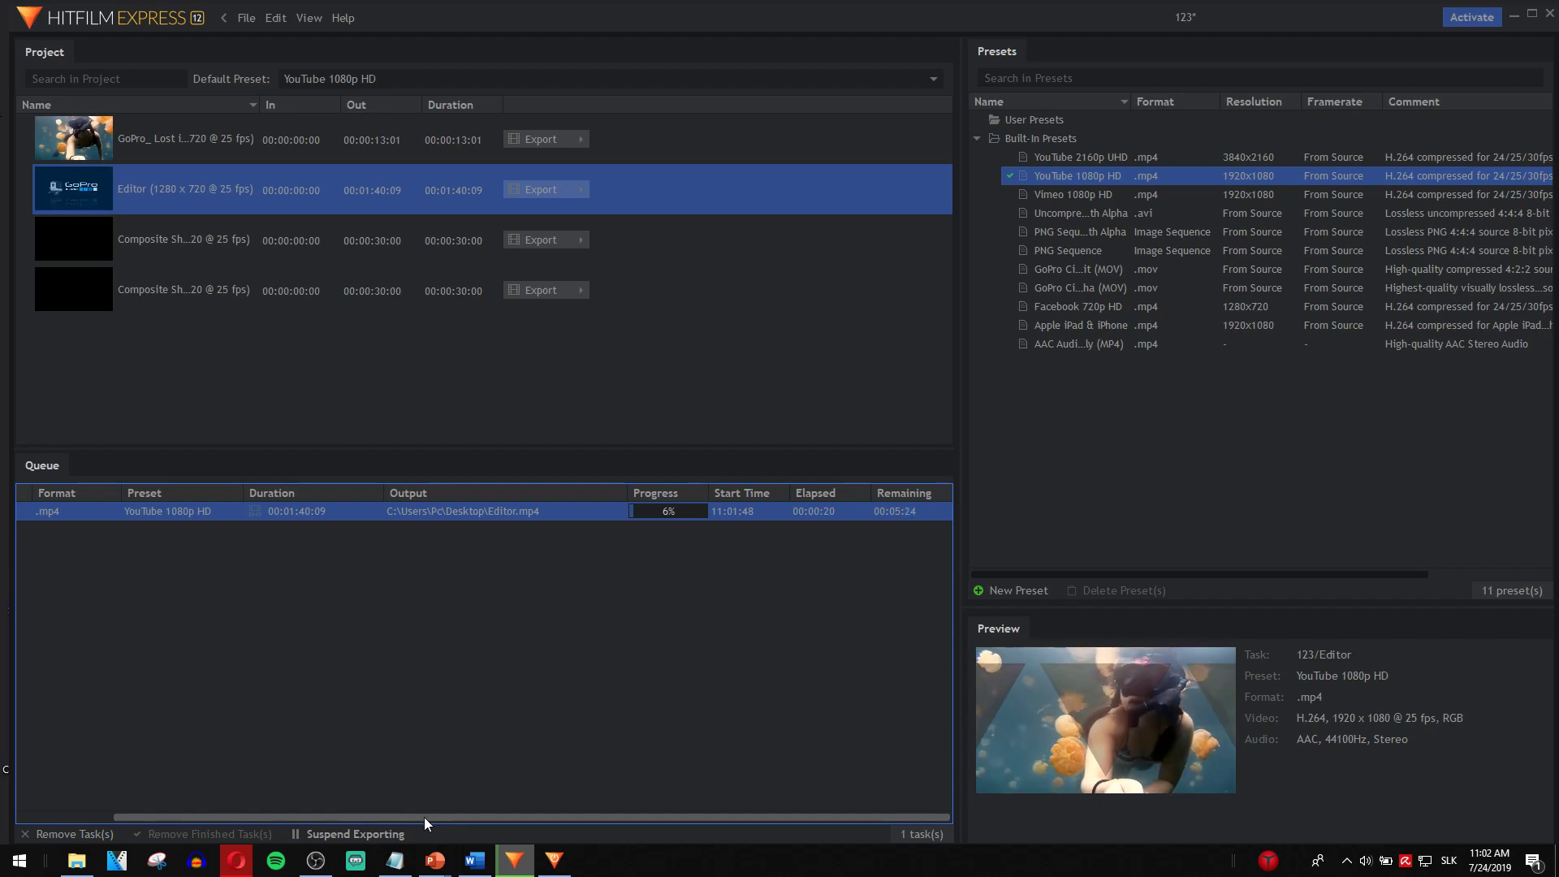
mouse_move(435, 816)
mouse_down()
mouse_move(404, 819)
mouse_move(418, 817)
mouse_up()
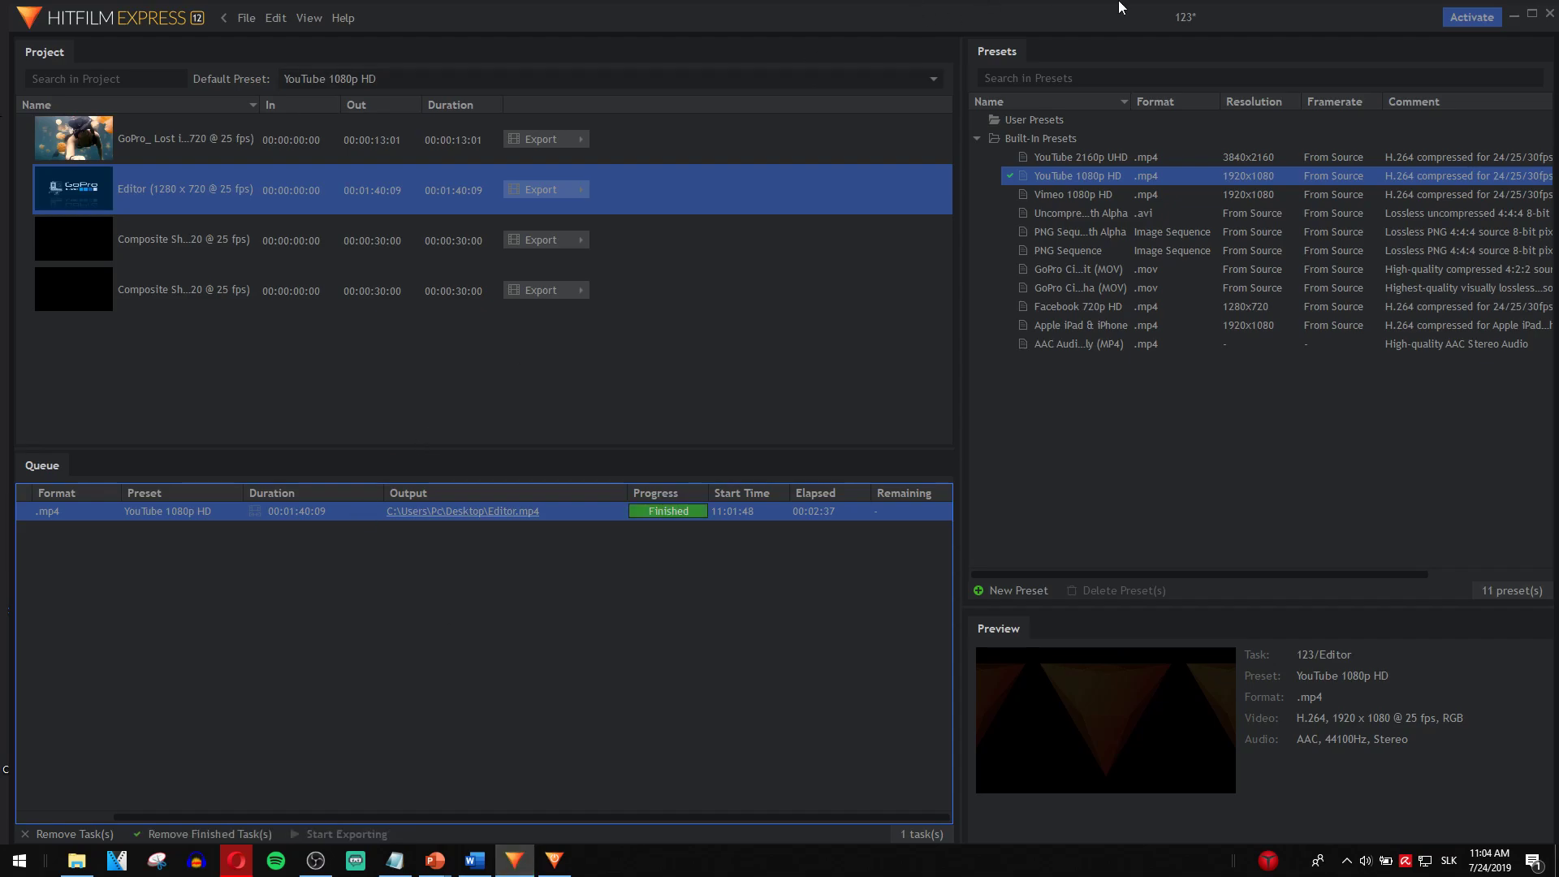
Step: Minimize HitFilm Express after the export finishes to show the Windows desktop
click(77, 860)
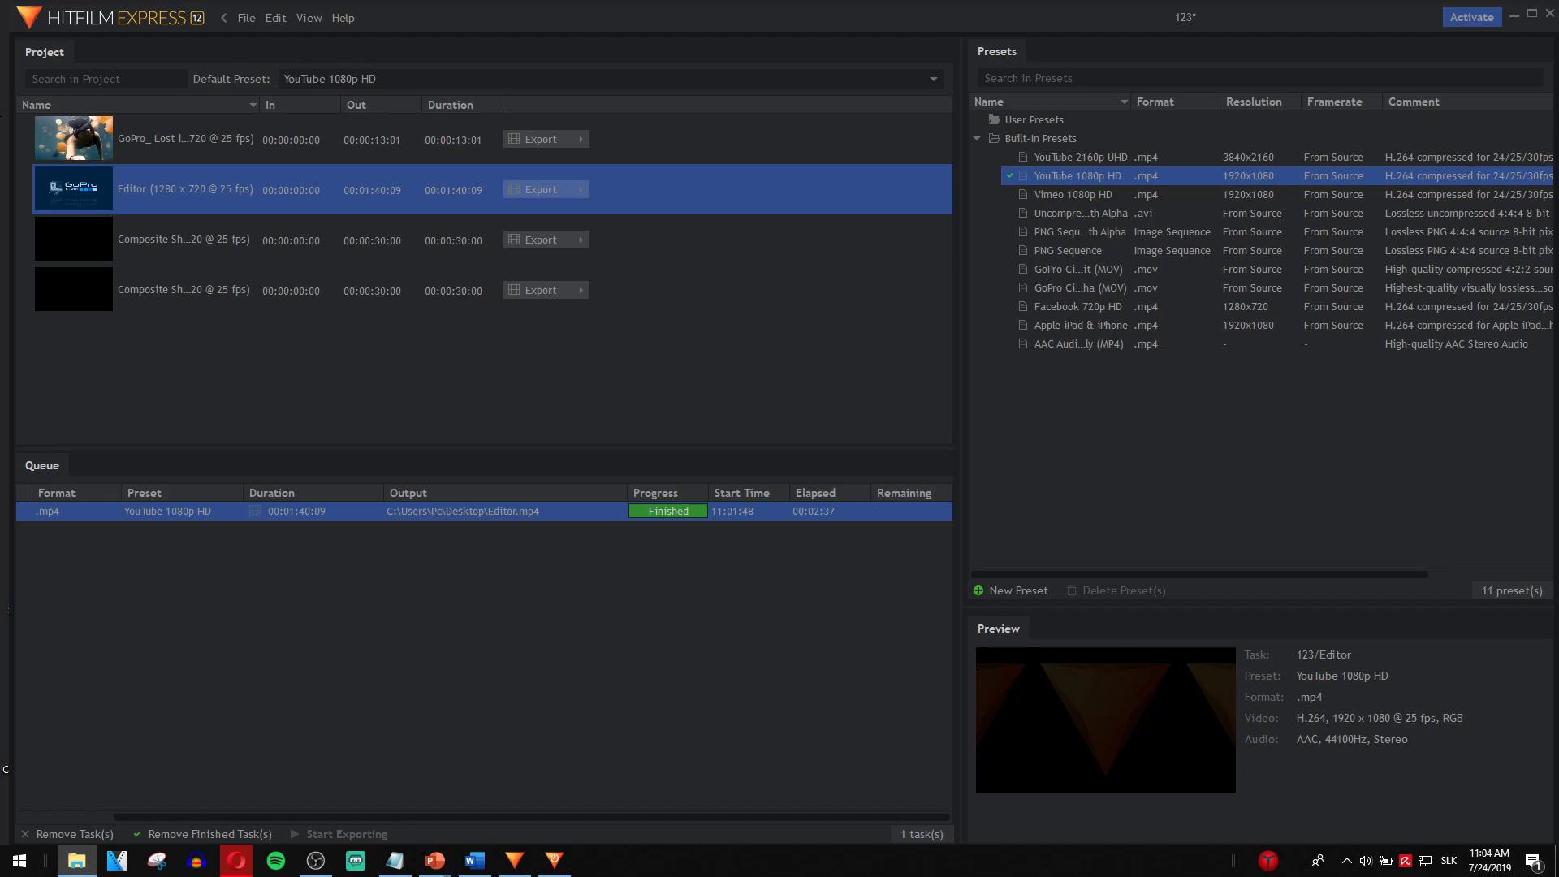
click(1507, 17)
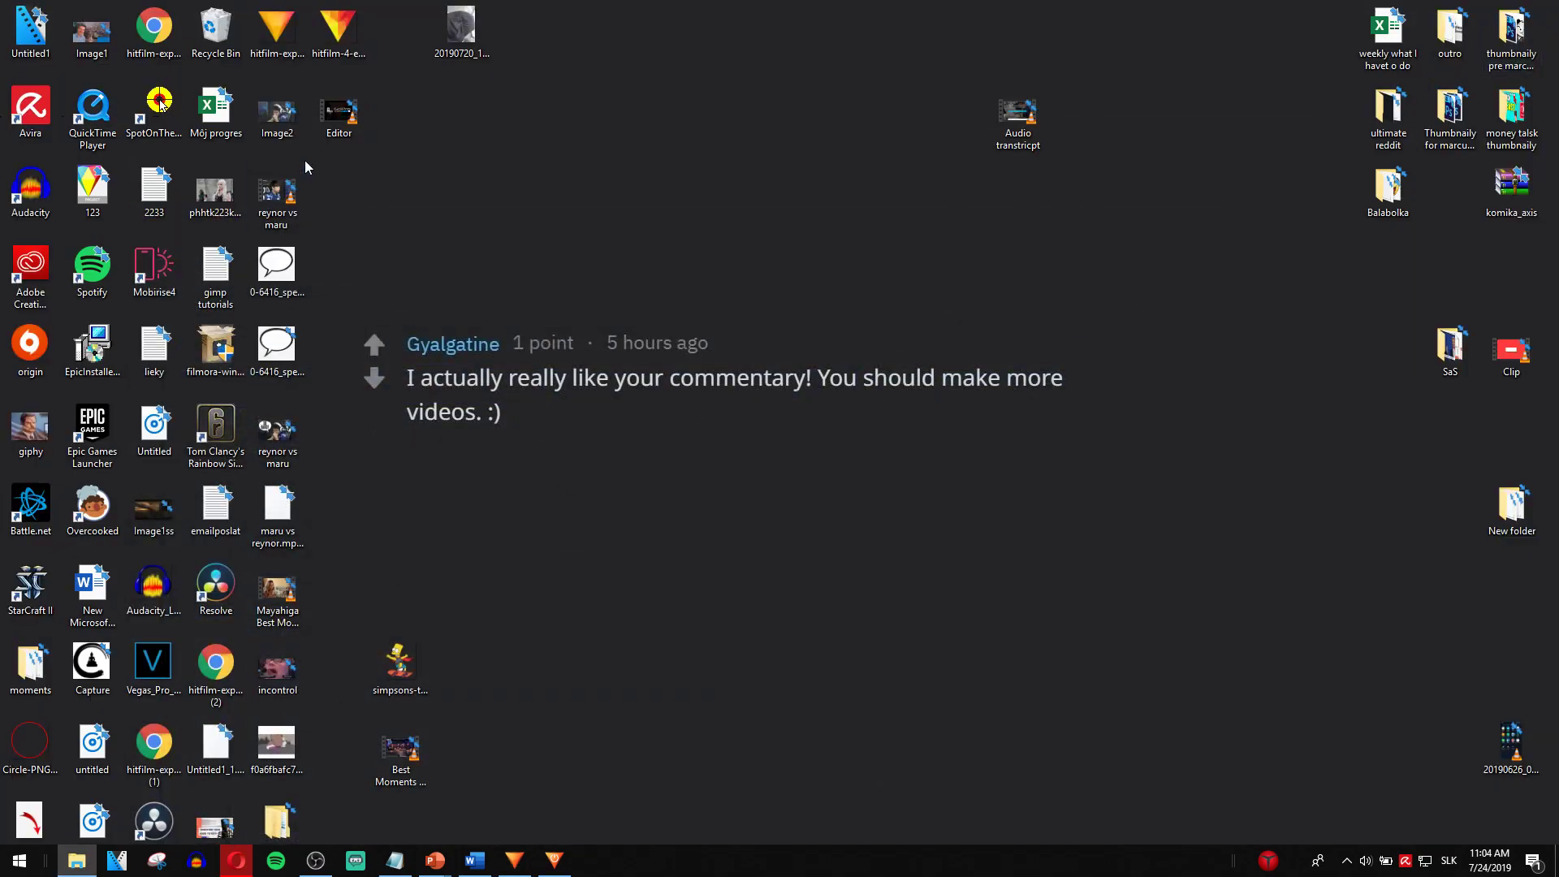
Step: Play Editor.mp4 from the desktop in VLC, seek to about 00:39, then return to HitFilm
double_click(339, 116)
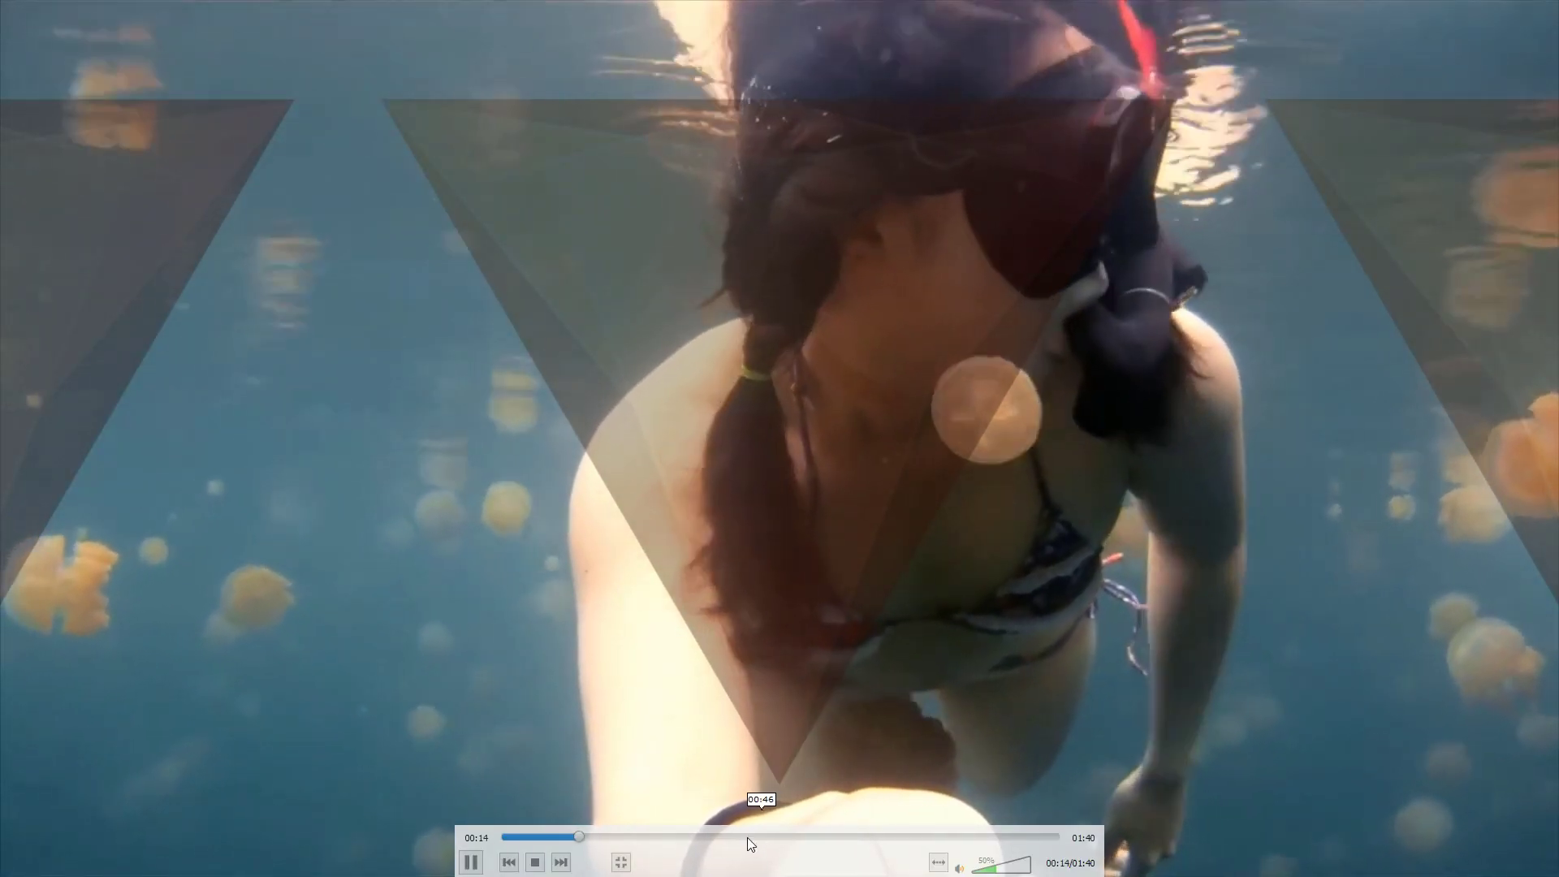
drag(569, 836, 720, 835)
double_click(1051, 626)
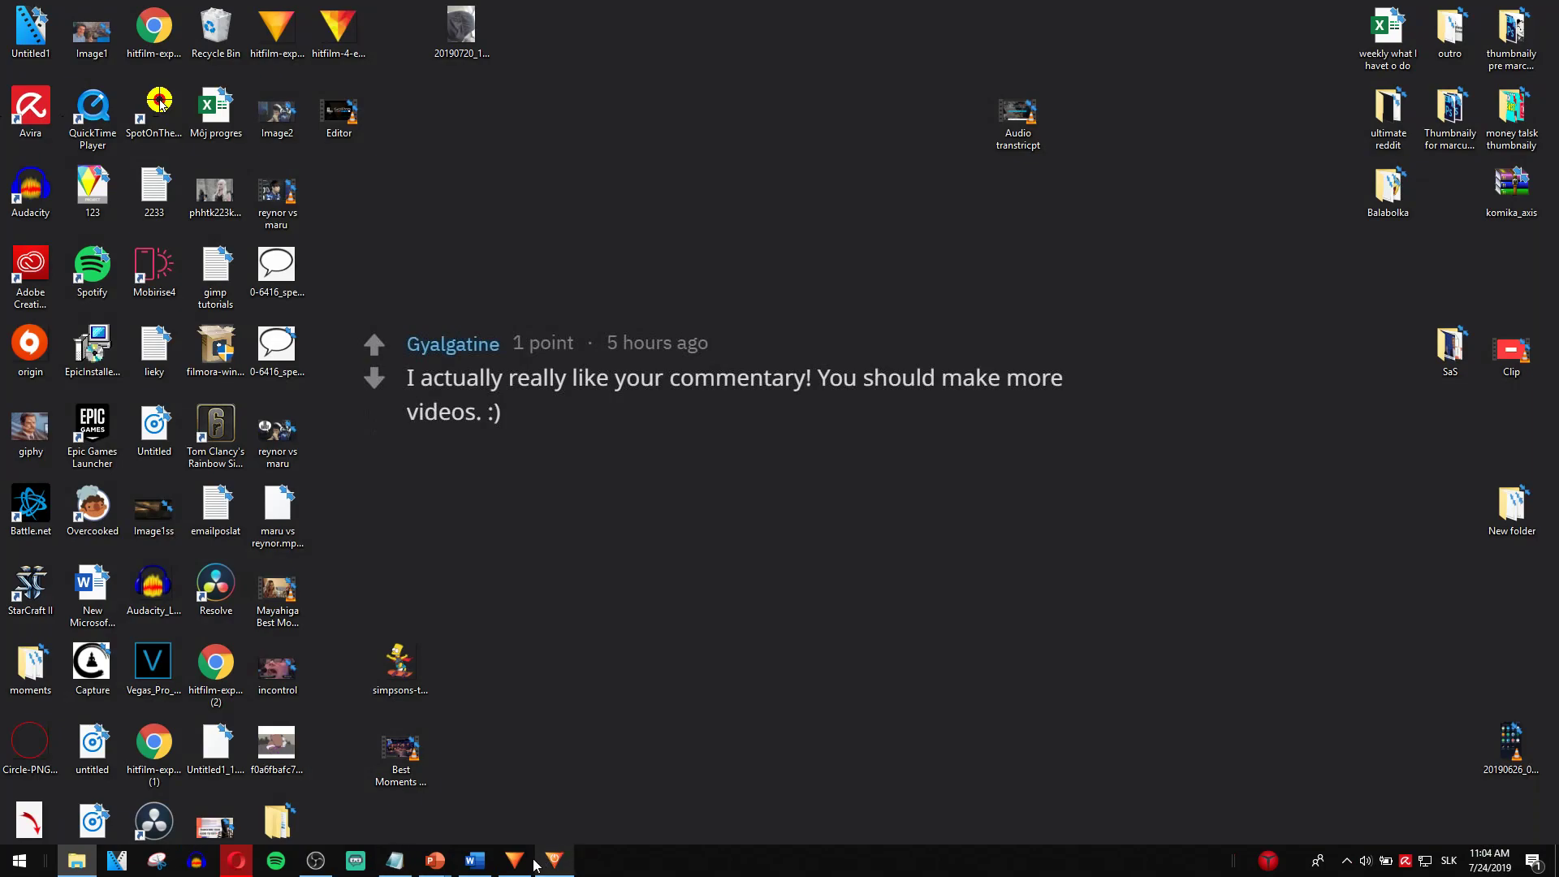
click(517, 862)
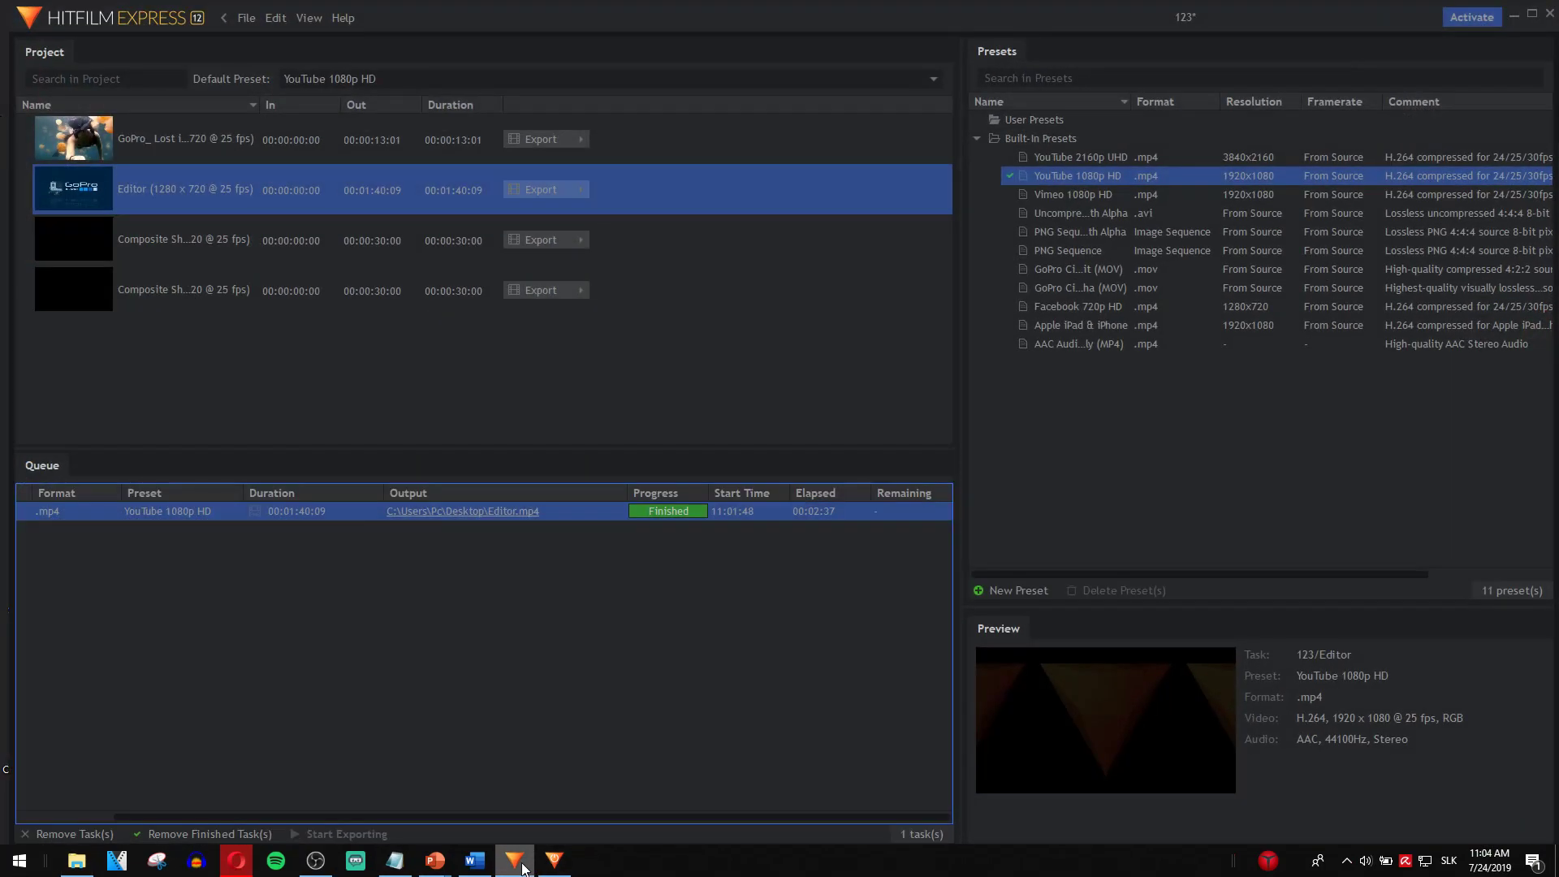